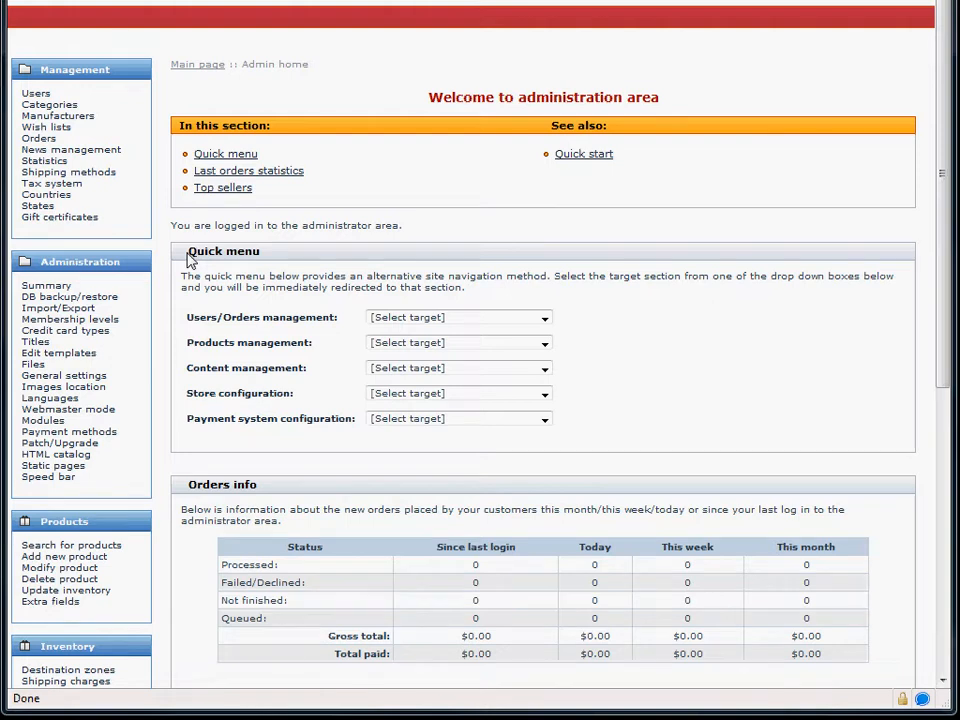
Step: Search the products for "dog" and open the 3 Dog March product
{"action": "left_click", "coordinate": [70, 545]}
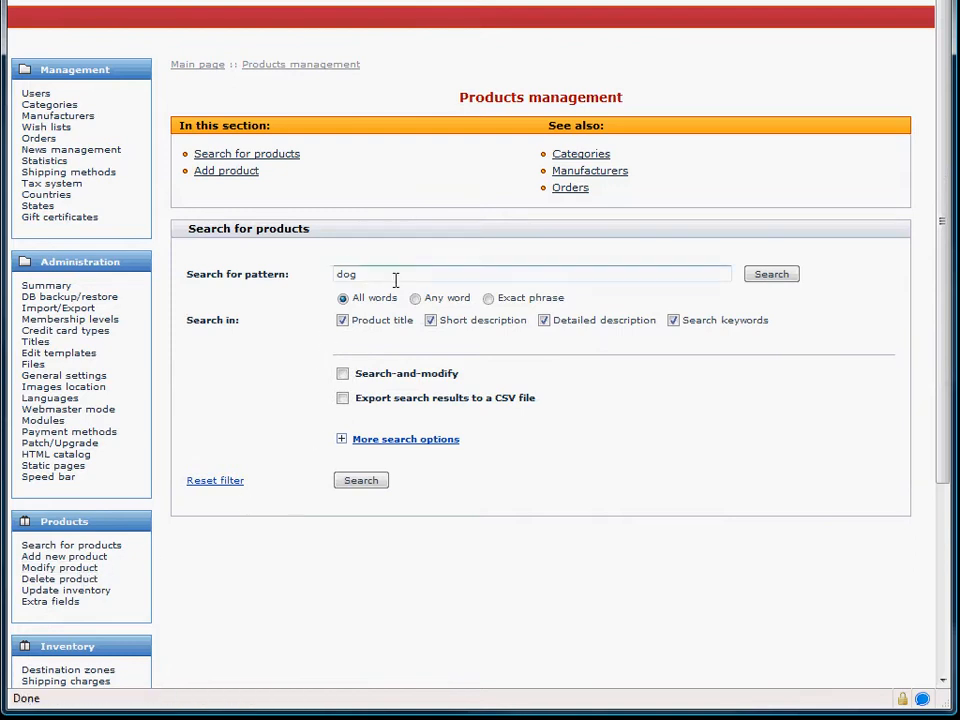
{"action": "left_click", "coordinate": [752, 279]}
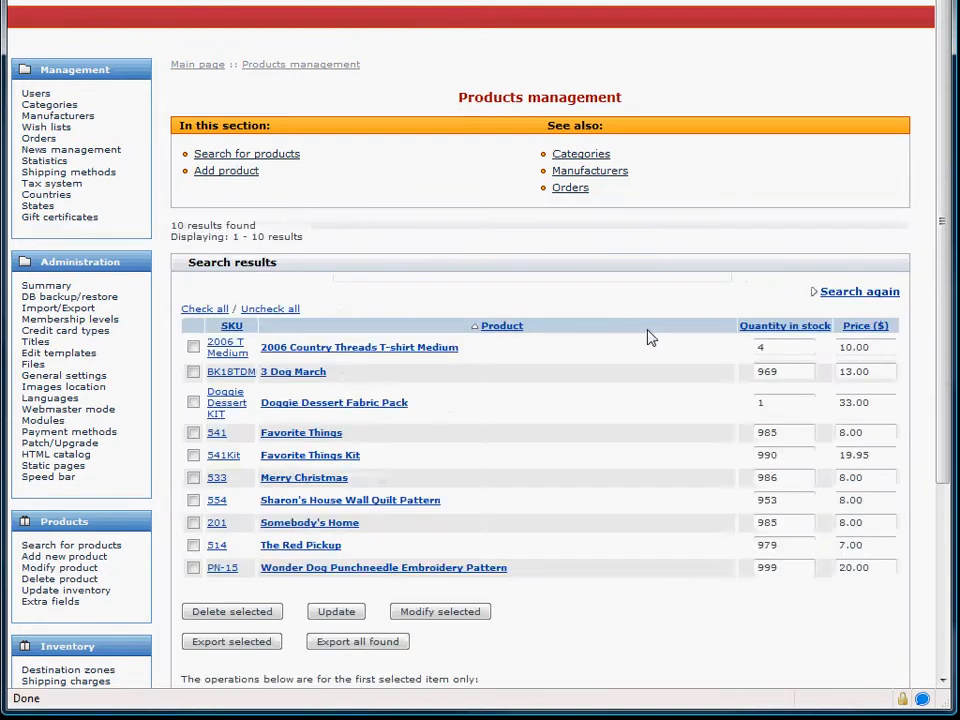
{"action": "left_click", "coordinate": [313, 372]}
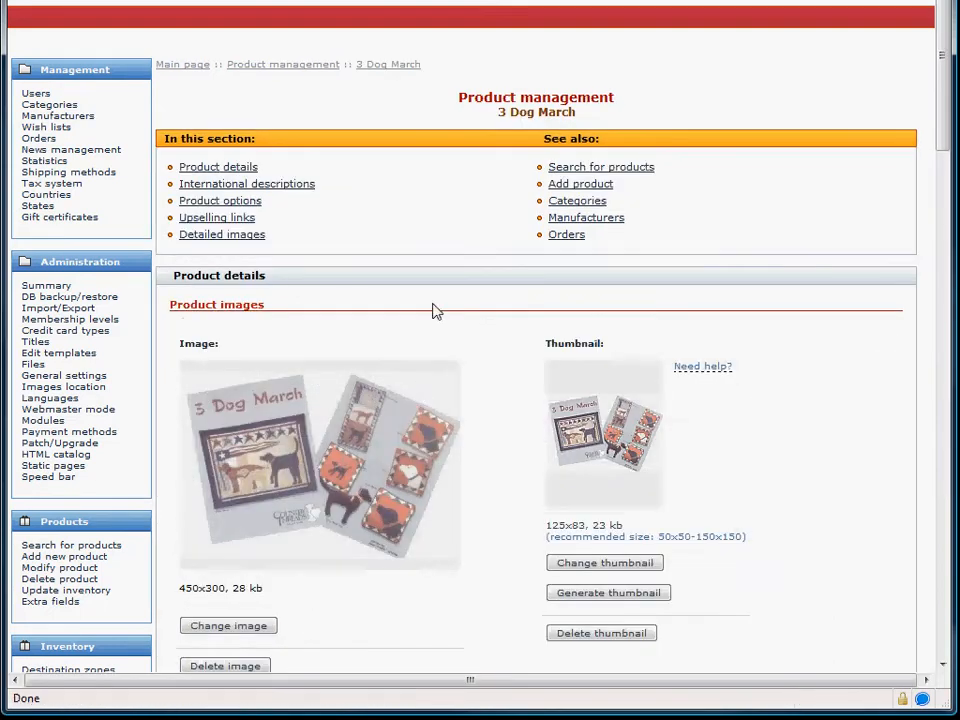
Step: Examine the 3 Dog March product's classification, clean URL help, descriptions, and pricing and stock fields
{"action": "scroll", "coordinate": [380, 540], "scroll_direction": "down", "scroll_amount": 8}
{"action": "scroll", "coordinate": [418, 538], "scroll_direction": "down", "scroll_amount": 4}
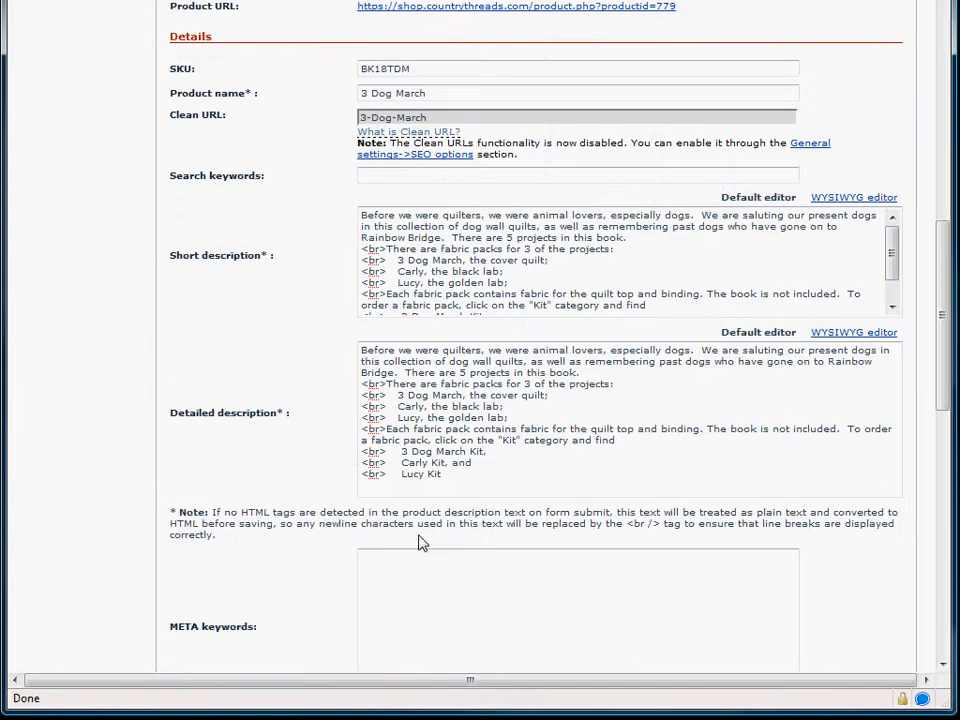
{"action": "scroll", "coordinate": [420, 541], "scroll_direction": "up", "scroll_amount": 3}
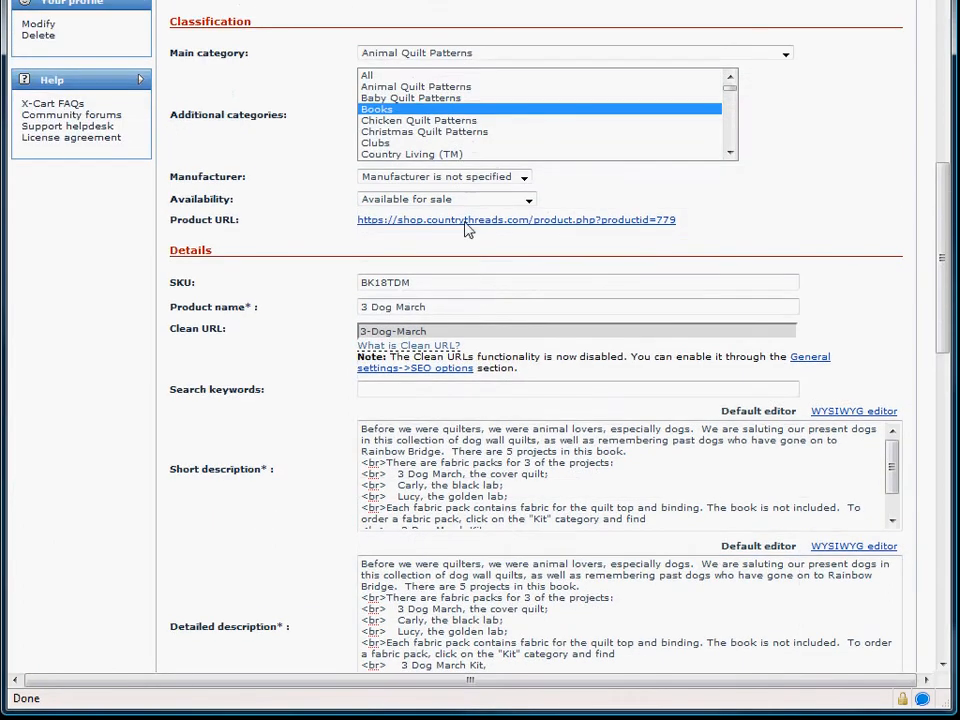
{"action": "mouse_move", "coordinate": [408, 345]}
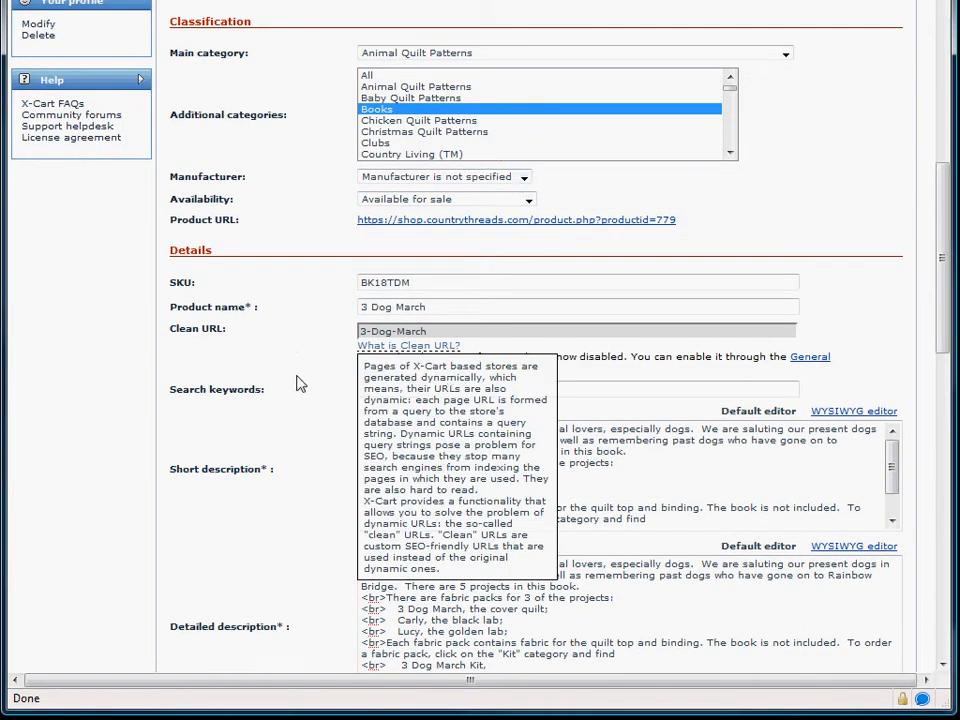
{"action": "scroll", "coordinate": [305, 445], "scroll_direction": "down", "scroll_amount": 9}
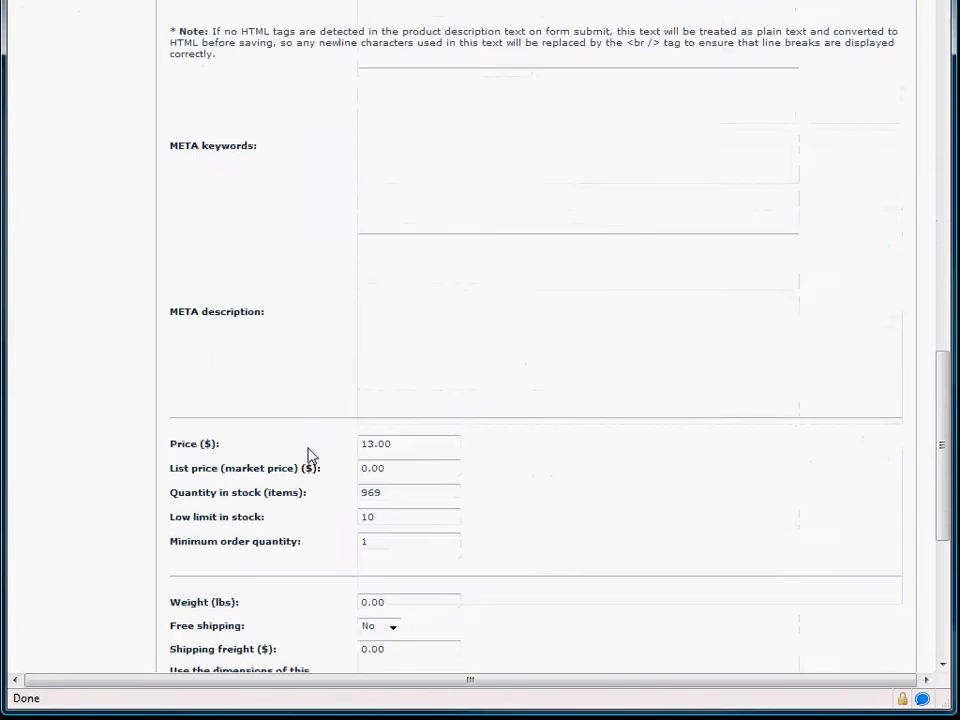
{"action": "scroll", "coordinate": [312, 460], "scroll_direction": "up", "scroll_amount": 14}
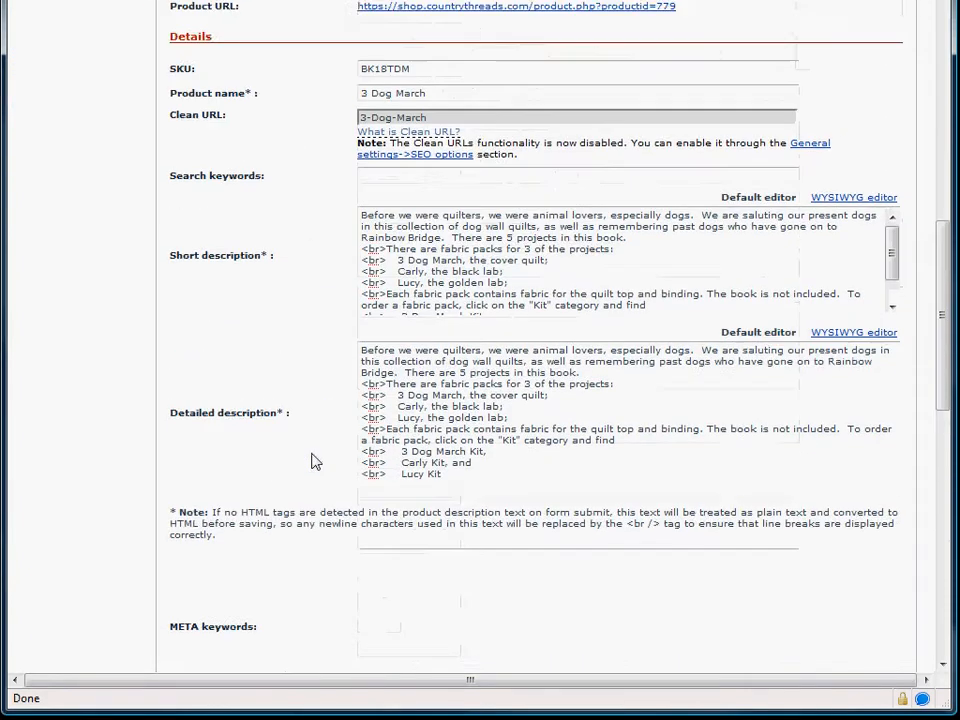
{"action": "scroll", "coordinate": [312, 460], "scroll_direction": "up", "scroll_amount": 2}
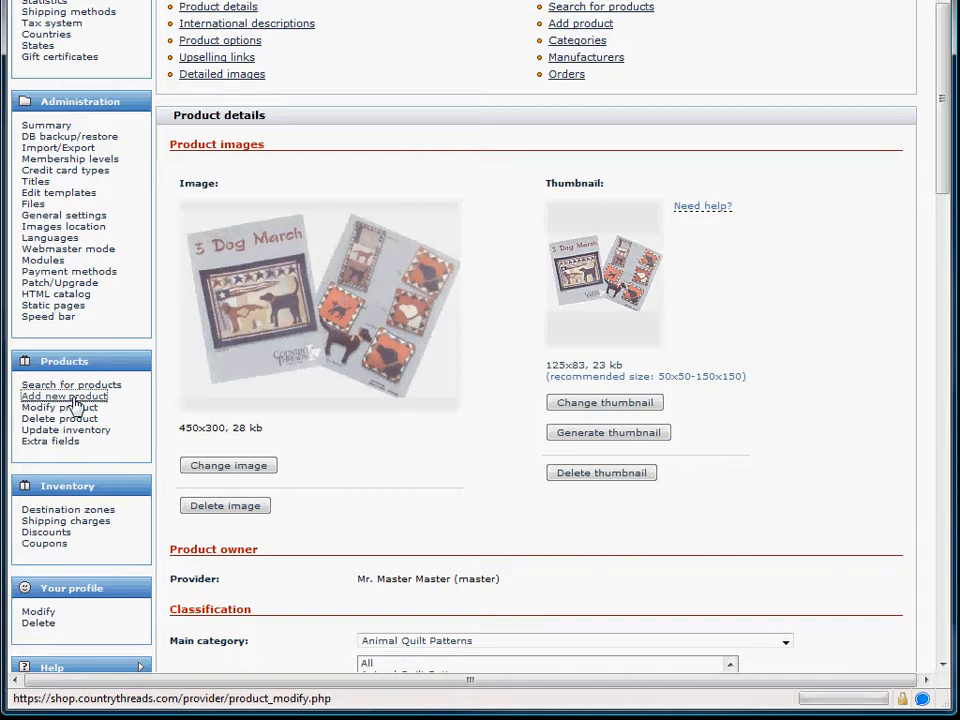
Step: Start a new product named "Tony's Magical Quilt" with the short description "This is a very special quilt."
{"action": "left_click", "coordinate": [74, 397]}
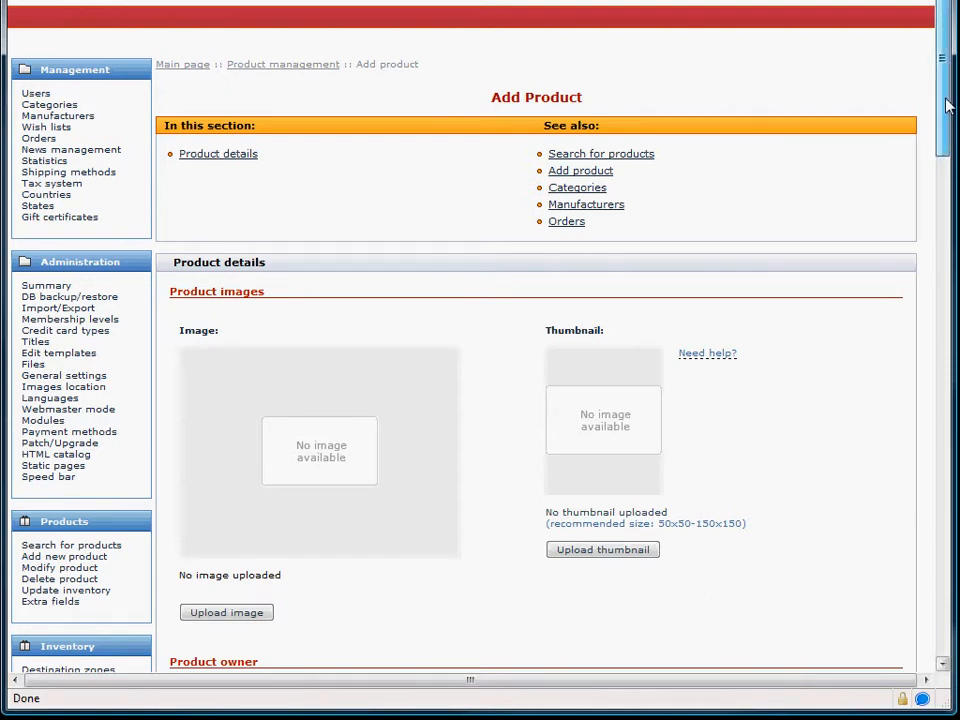
{"action": "left_click_drag", "start_coordinate": [947, 103], "coordinate": [947, 291]}
{"action": "left_click", "coordinate": [476, 312]}
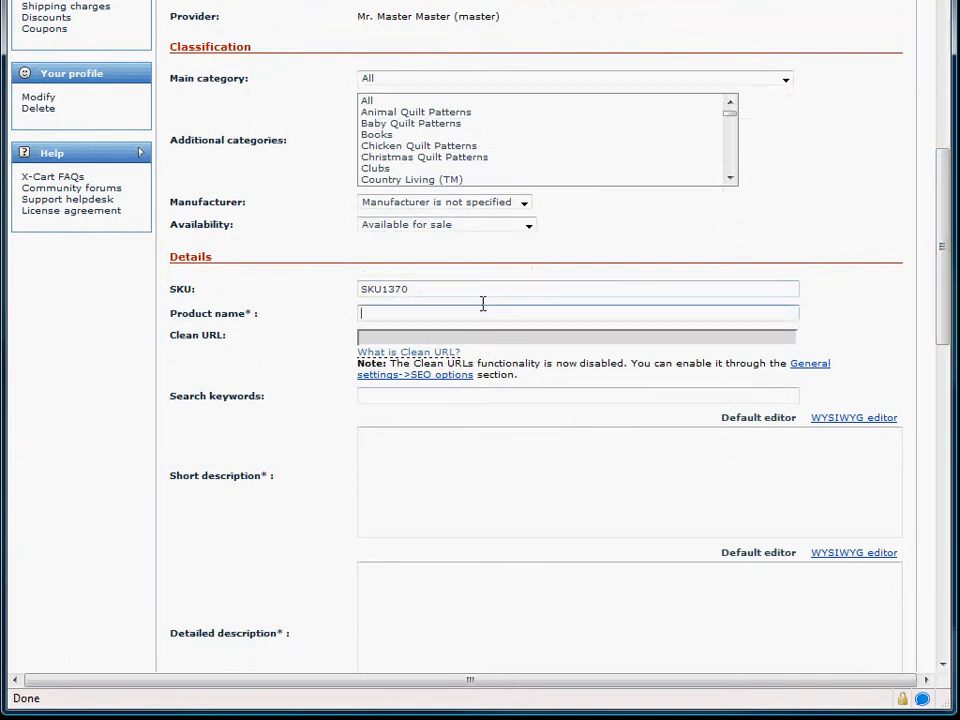
{"action": "type", "text": "Tony's Quilt"}
{"action": "key", "text": "BackSpace"}
{"action": "key", "text": "BackSpace"}
{"action": "key", "text": "BackSpace"}
{"action": "key", "text": "BackSpace"}
{"action": "key", "text": "BackSpace"}
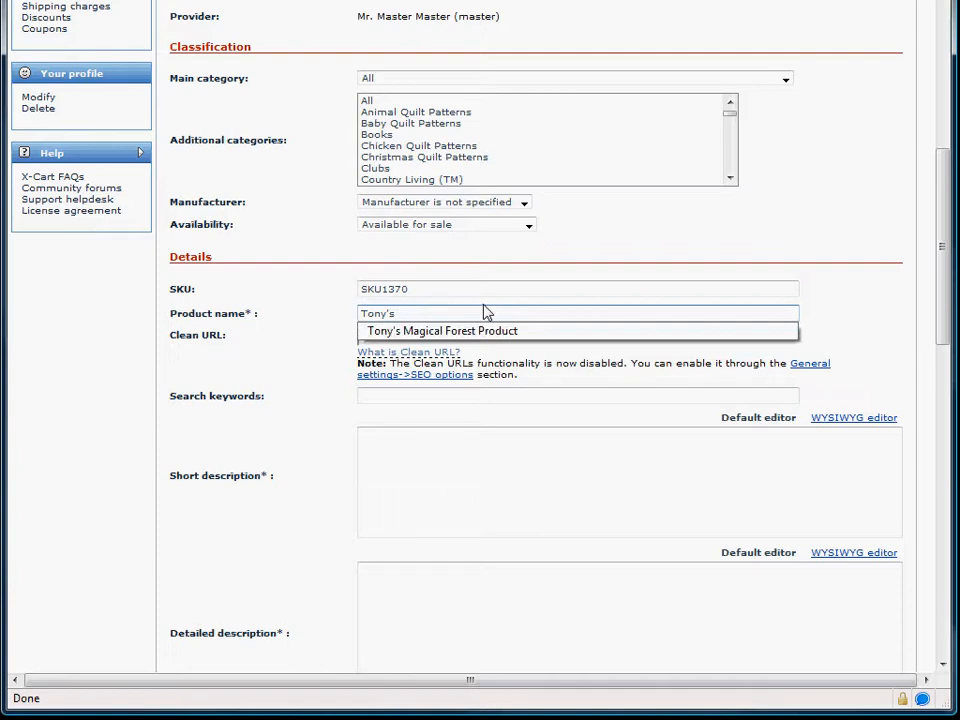
{"action": "type", "text": "Q"}
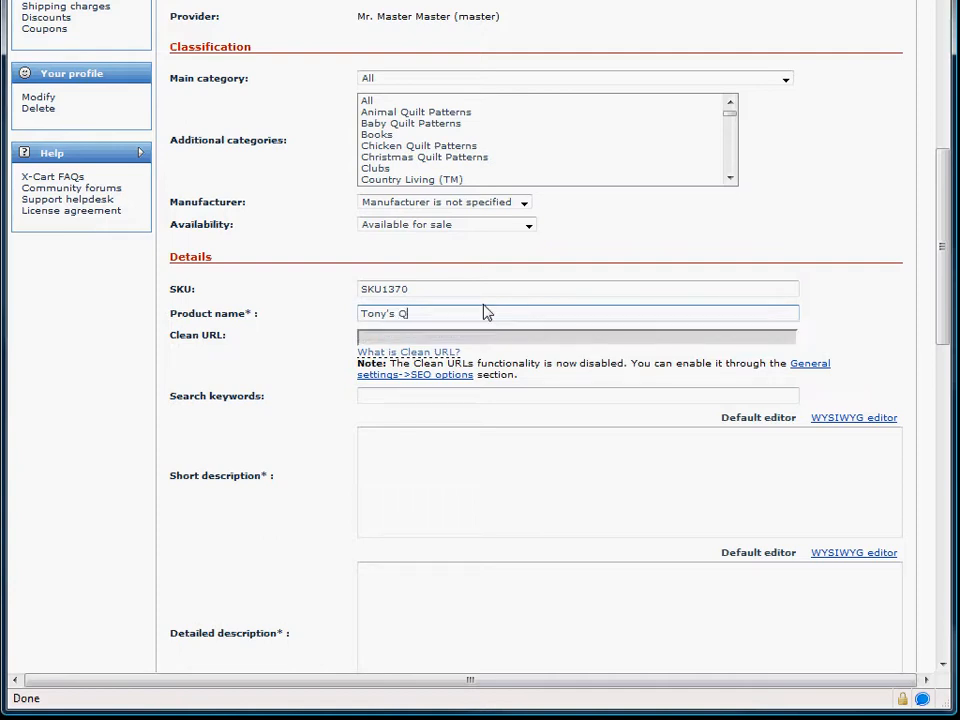
{"action": "key", "text": "BackSpace"}
{"action": "type", "text": "Magical Quilt"}
{"action": "left_click", "coordinate": [452, 472]}
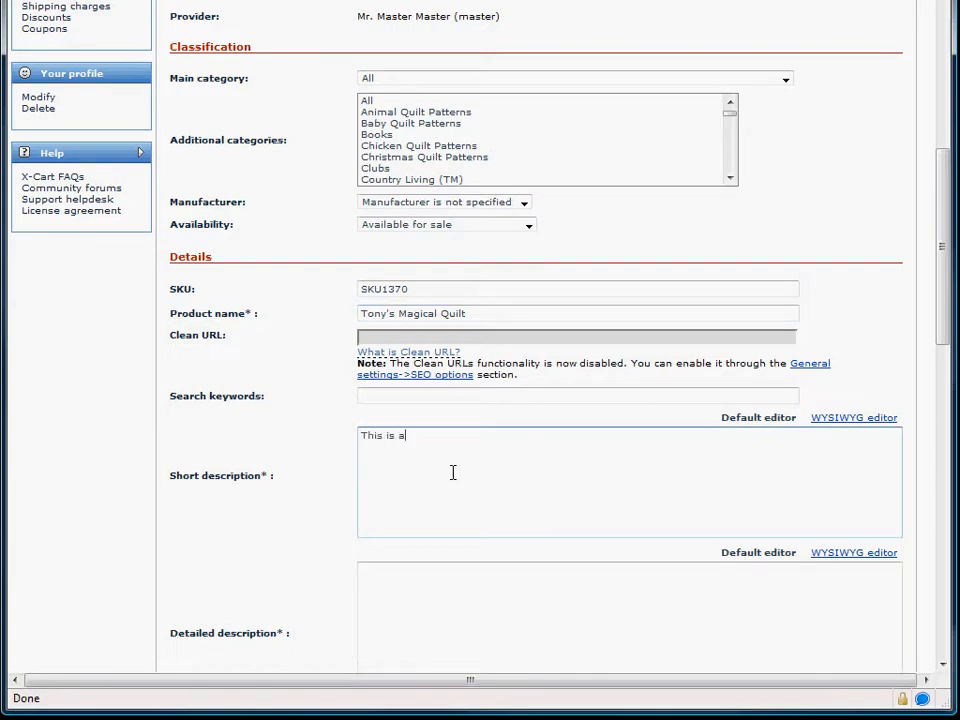
{"action": "type", "text": "This is a very special quilt."}
Step: Enter a detailed description presenting a very special custom-designed quilt worth $10,000,000, where selling just one allows retirement to Aruba
{"action": "scroll", "coordinate": [309, 516], "scroll_direction": "down", "scroll_amount": 3}
{"action": "left_click", "coordinate": [409, 471]}
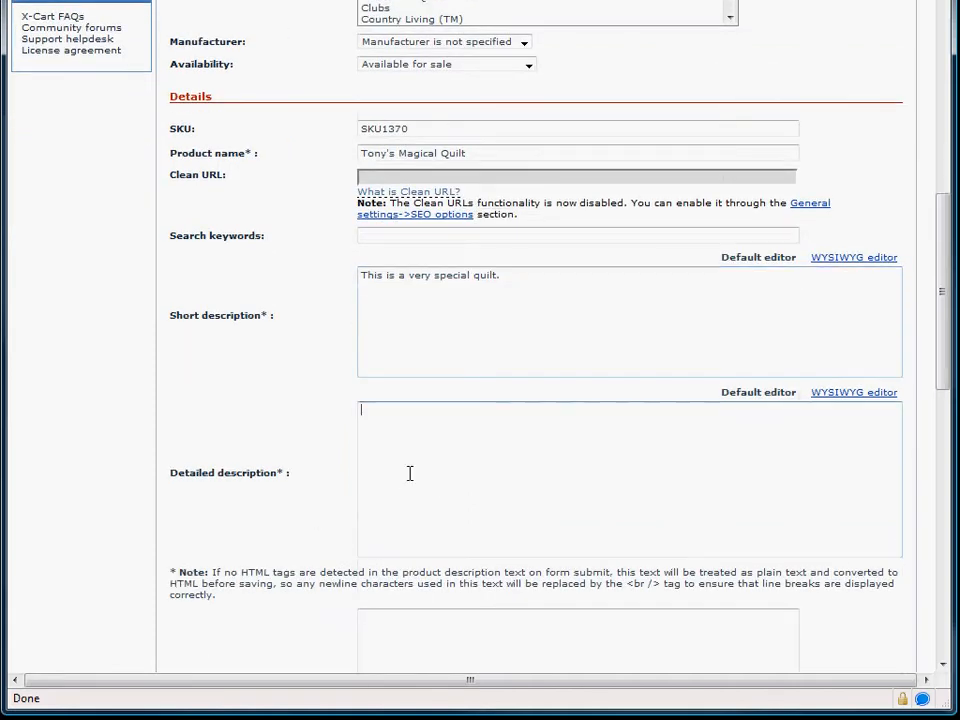
{"action": "type", "text": "This is a ve"}
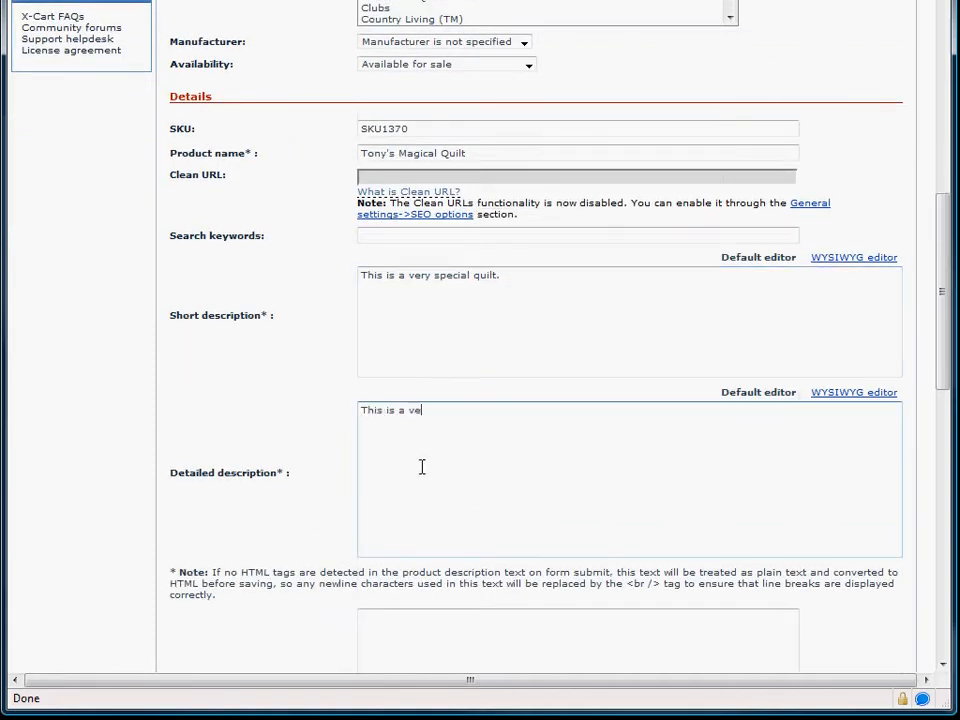
{"action": "type", "text": "ry special quilt that Tony has custom des"}
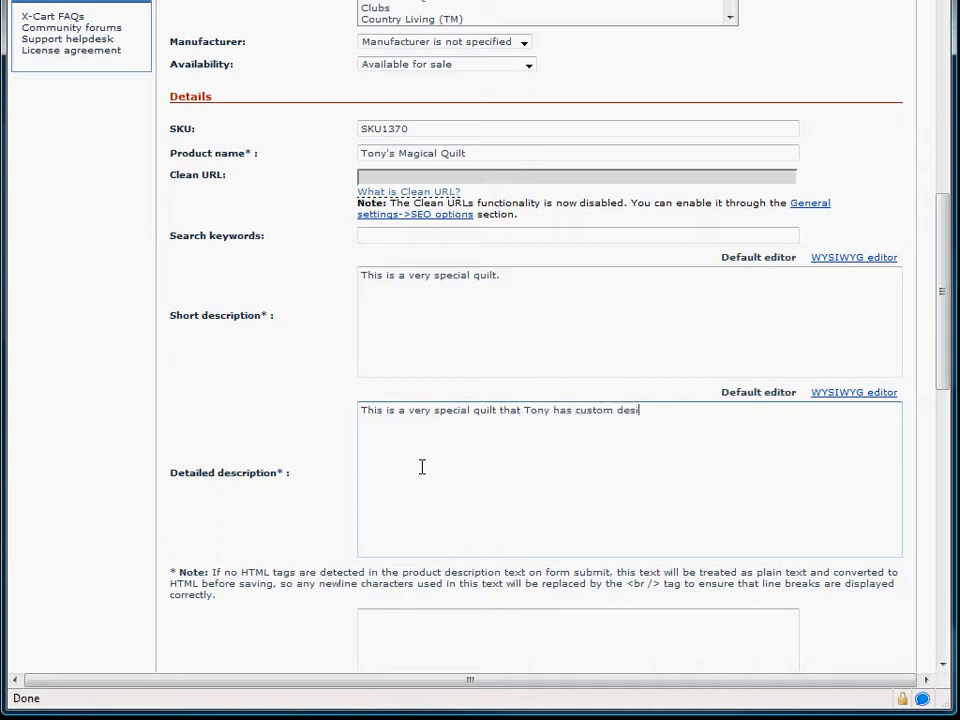
{"action": "type", "text": "igned so that it is worth $1,0"}
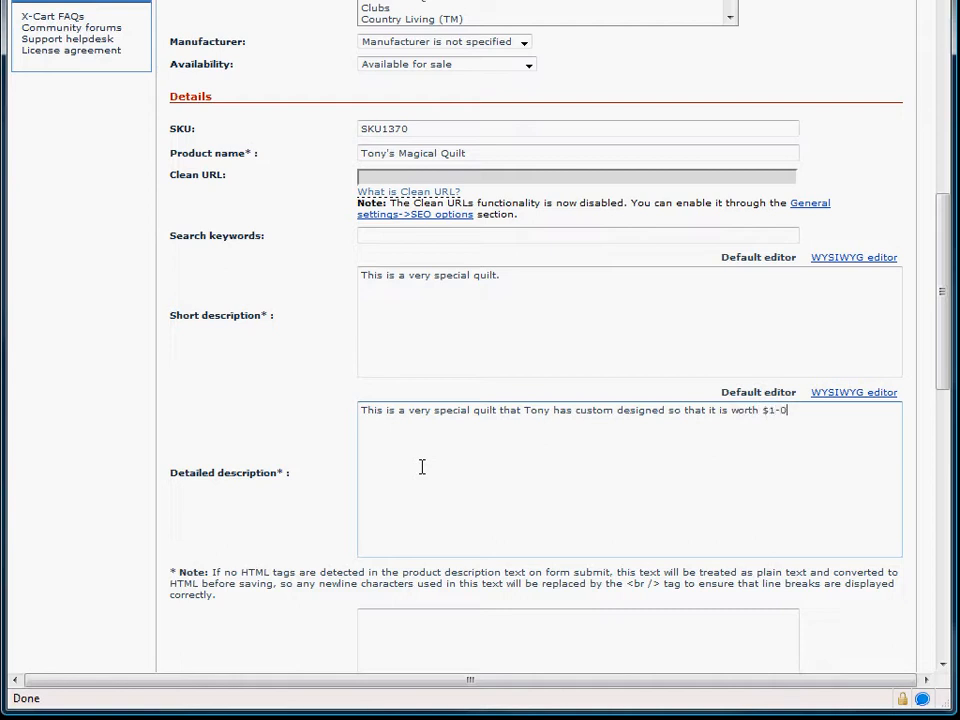
{"action": "key", "text": "BackSpace"}
{"action": "key", "text": "BackSpace"}
{"action": "type", "text": "0,000,000.  If I can sell just one of these, I can r"}
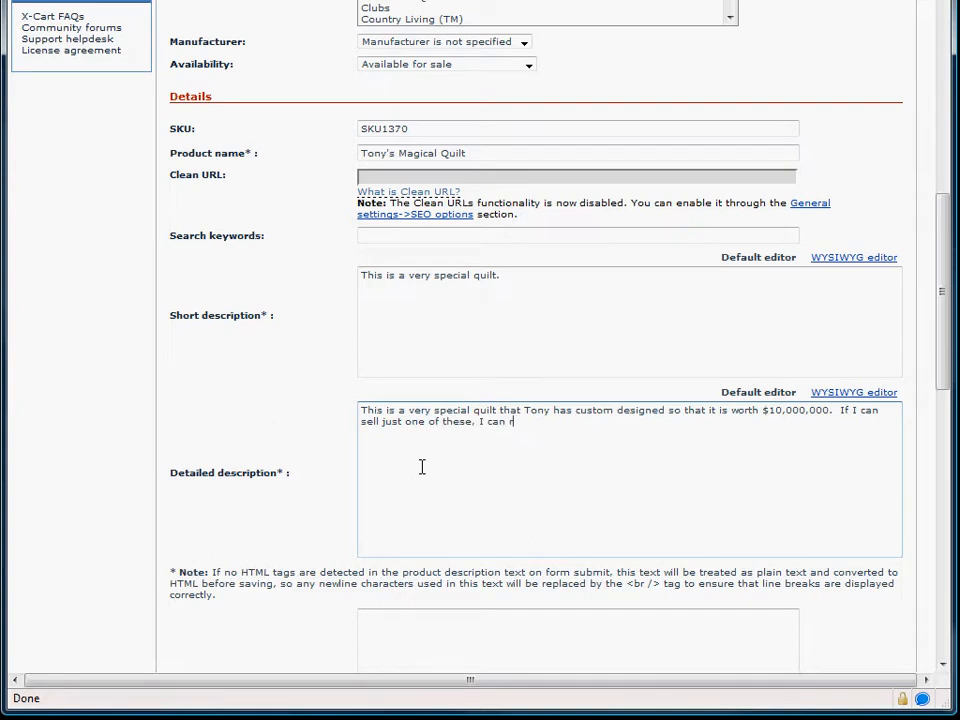
{"action": "type", "text": "etire to Aruba."}
Step: Set the new quilt product's price to 100000000.00 dollars
{"action": "scroll", "coordinate": [320, 470], "scroll_direction": "down", "scroll_amount": 8}
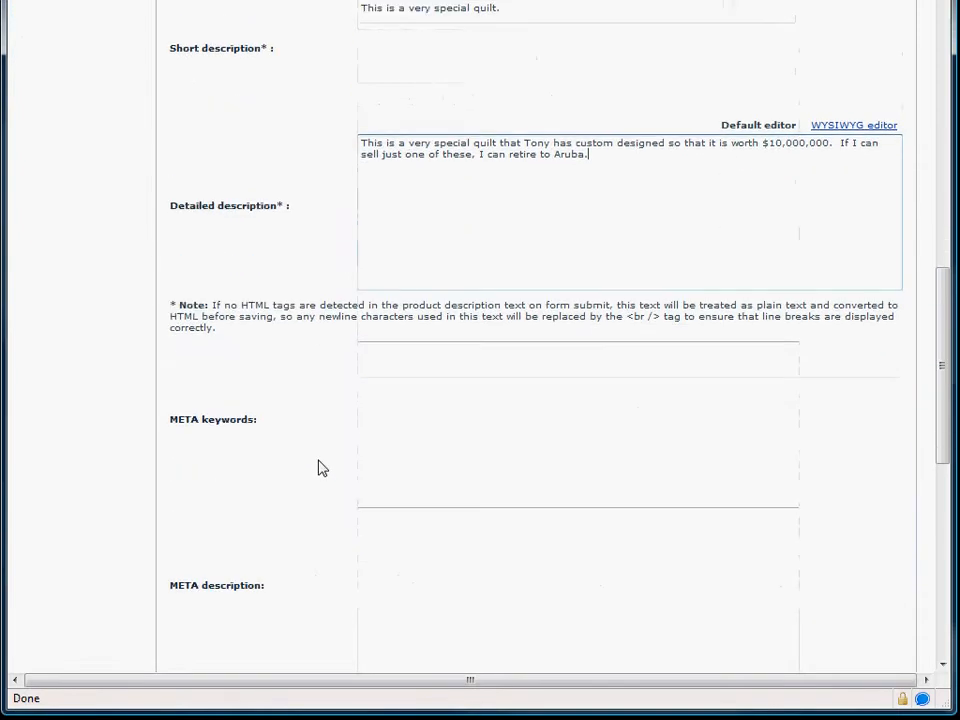
{"action": "scroll", "coordinate": [322, 471], "scroll_direction": "down", "scroll_amount": 1}
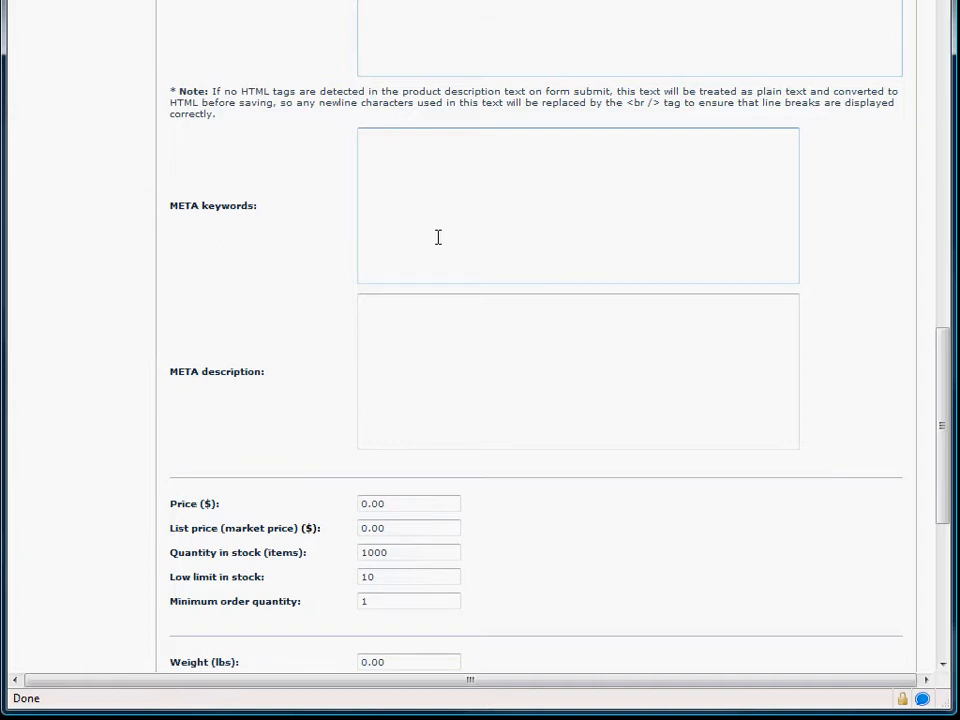
{"action": "scroll", "coordinate": [438, 240], "scroll_direction": "down", "scroll_amount": 4}
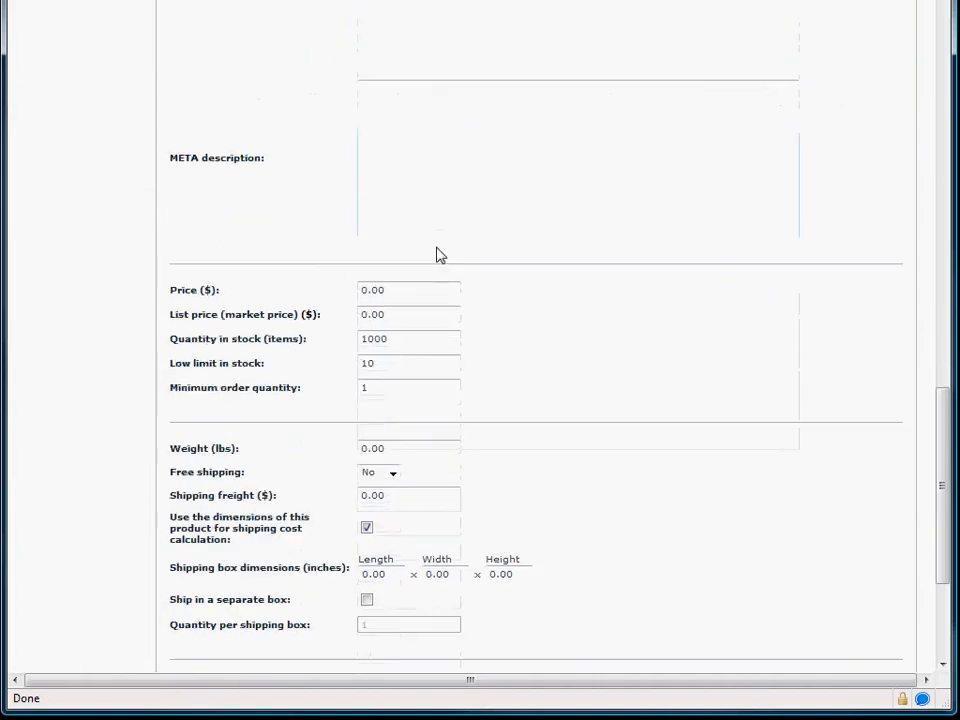
{"action": "double_click", "coordinate": [388, 291]}
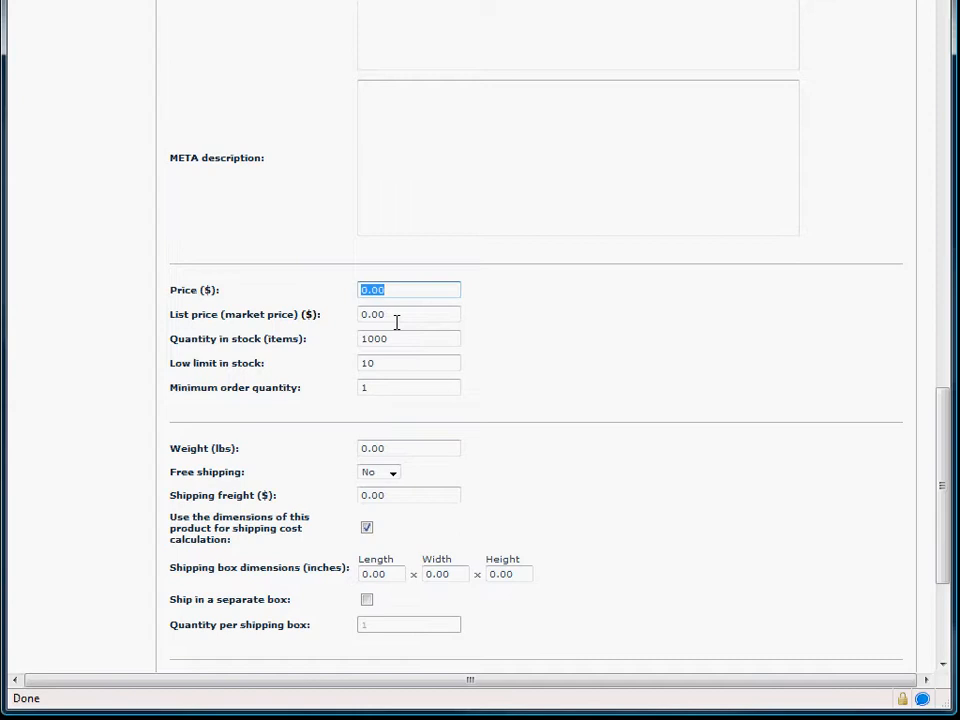
{"action": "type", "text": "10"}
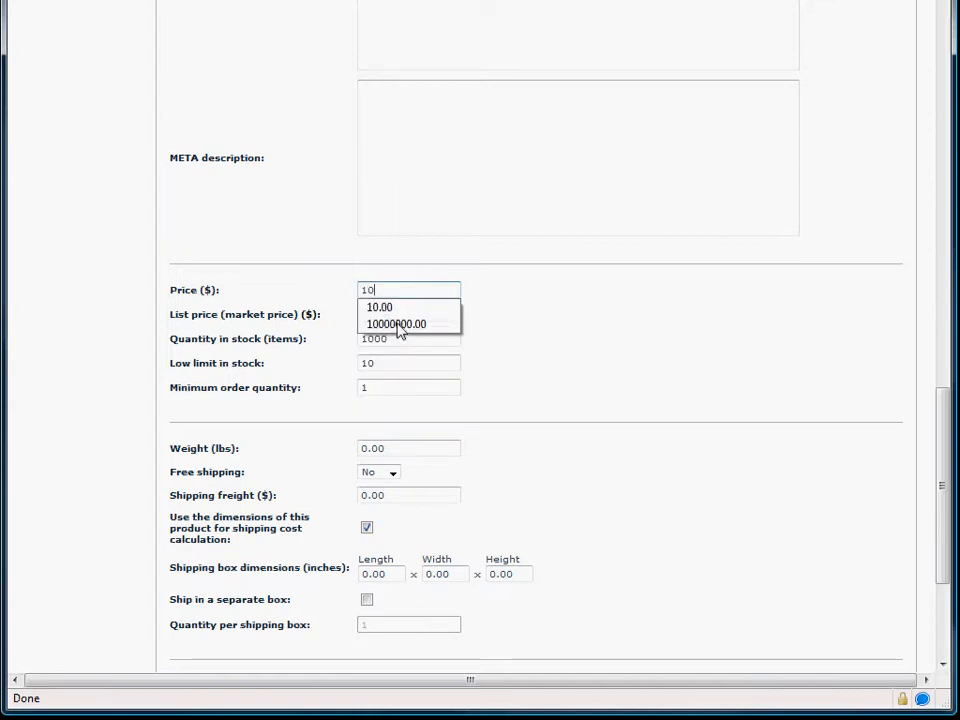
{"action": "type", "text": "000000"}
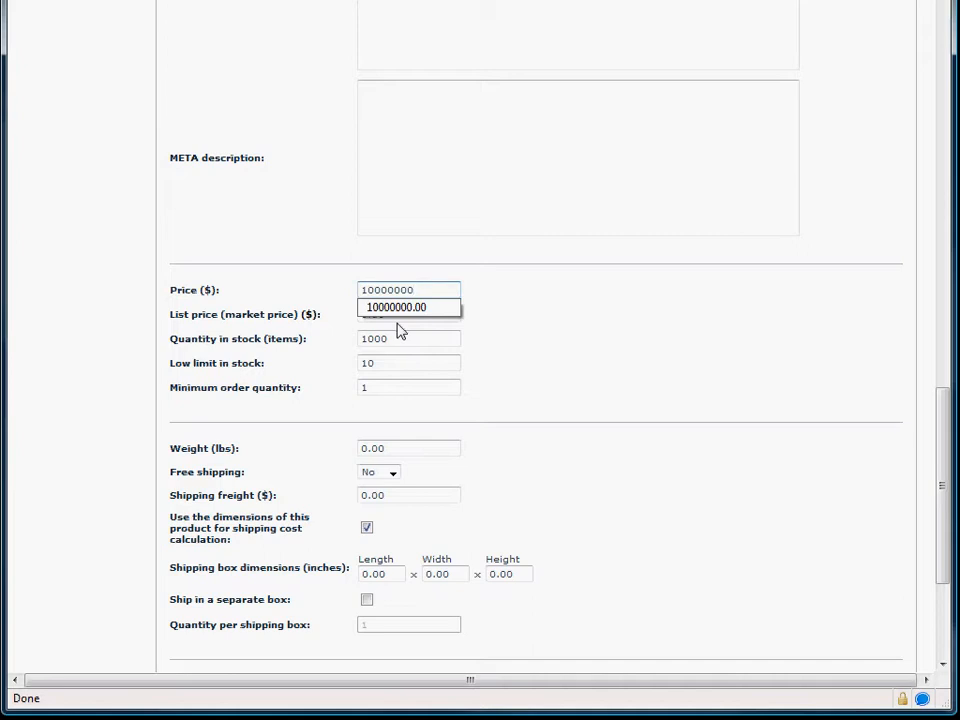
{"action": "type", "text": "0"}
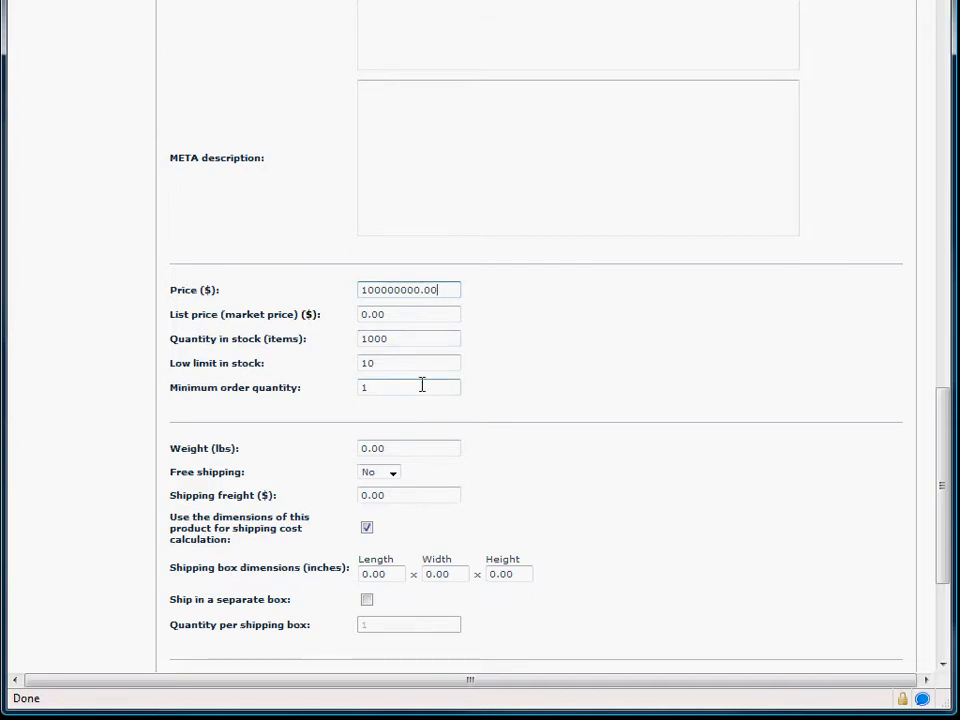
Step: Set the quilt product's main category to Christmas Quilt Patterns
{"action": "scroll", "coordinate": [422, 386], "scroll_direction": "down", "scroll_amount": 2}
{"action": "scroll", "coordinate": [437, 357], "scroll_direction": "up", "scroll_amount": 20}
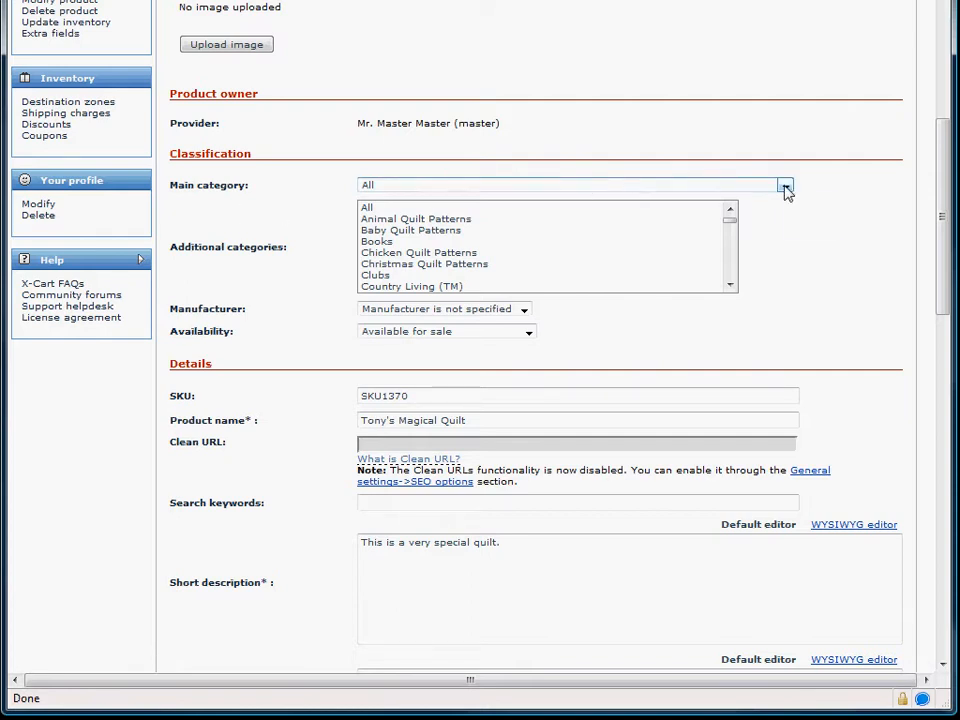
{"action": "left_click", "coordinate": [786, 187]}
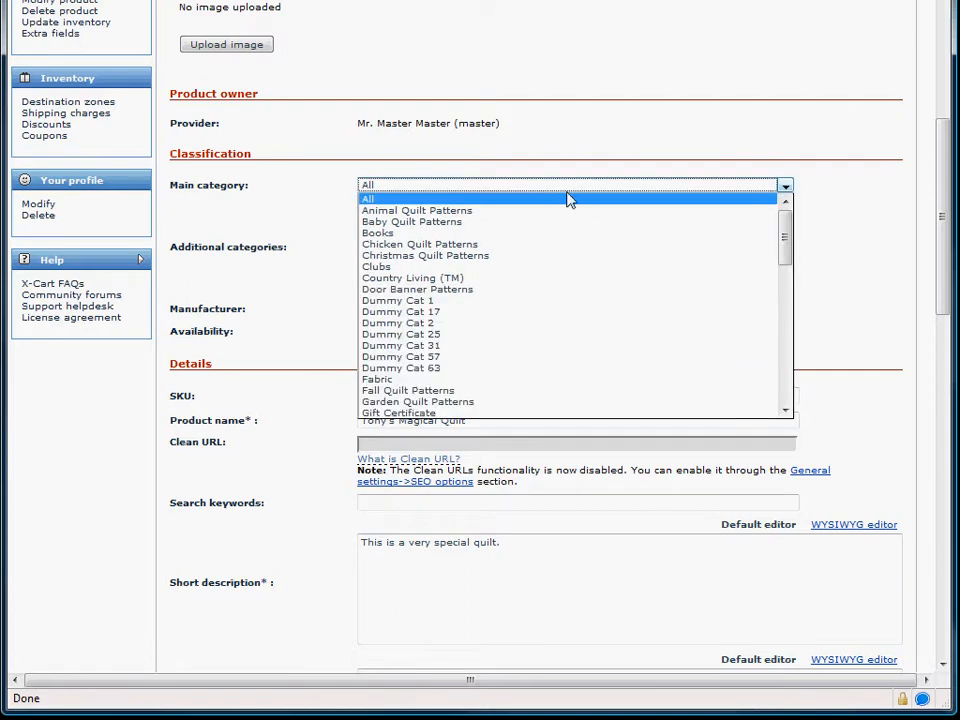
{"action": "left_click", "coordinate": [447, 259]}
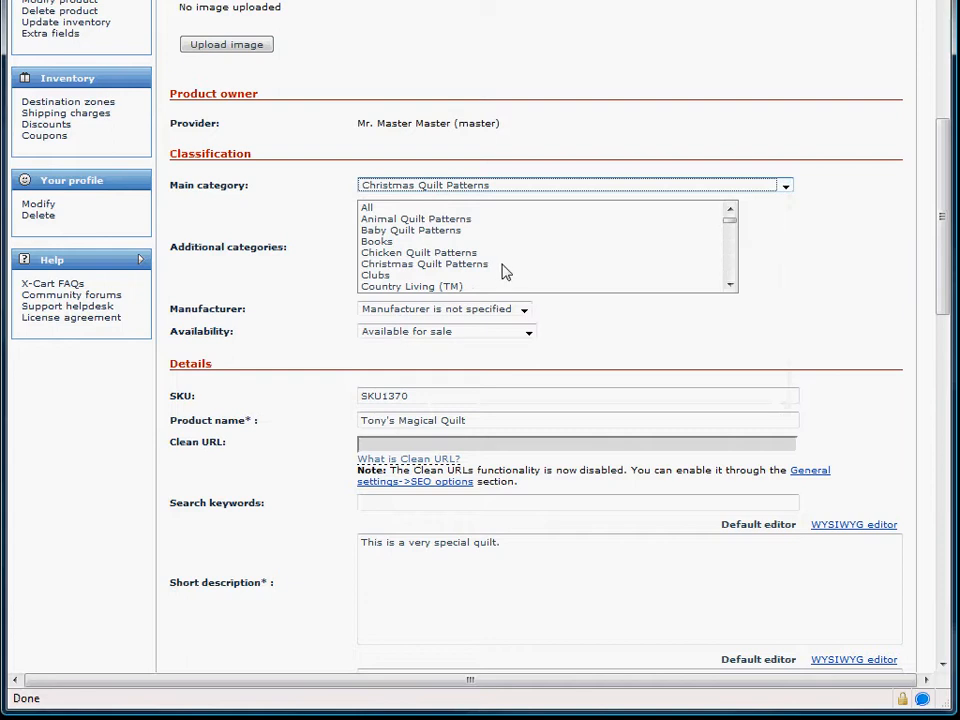
{"action": "left_click", "coordinate": [435, 276]}
{"action": "left_click", "coordinate": [437, 264], "text": "ctrl"}
{"action": "left_click", "coordinate": [437, 230], "text": "ctrl"}
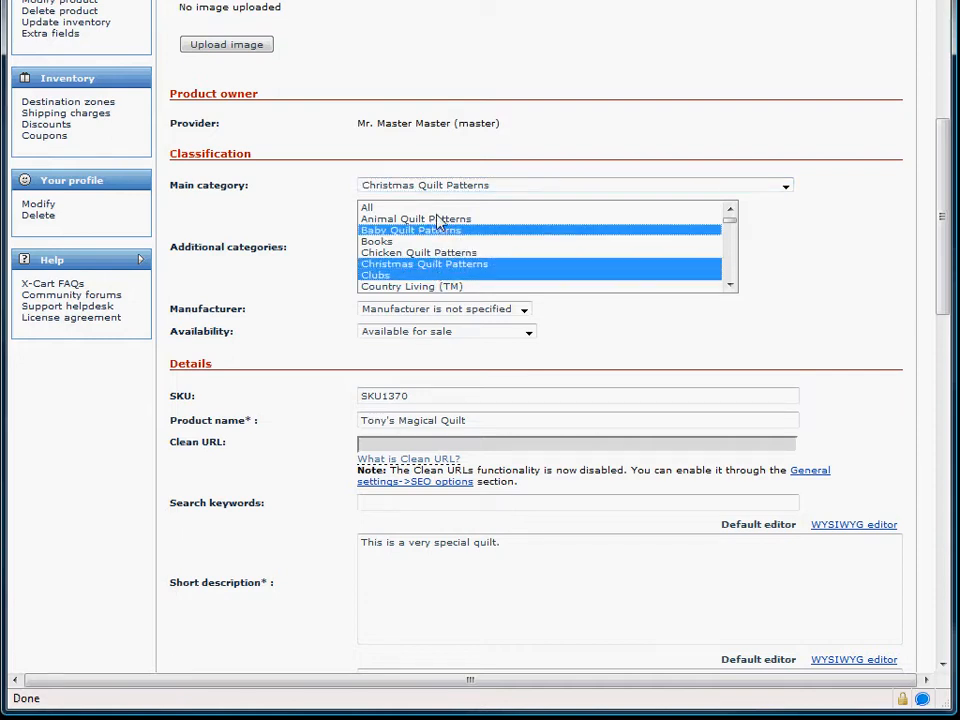
{"action": "left_click", "coordinate": [437, 208], "text": "ctrl"}
{"action": "left_click", "coordinate": [441, 208], "text": "ctrl"}
{"action": "left_click", "coordinate": [443, 230], "text": "ctrl"}
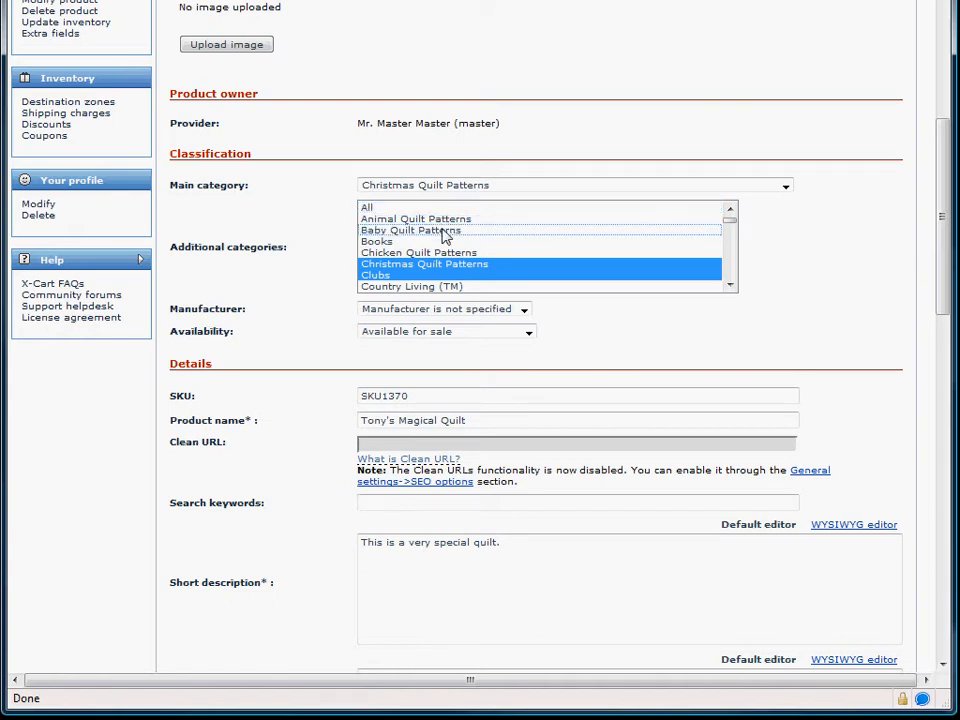
{"action": "left_click", "coordinate": [446, 264], "text": "ctrl"}
{"action": "left_click", "coordinate": [462, 275], "text": "ctrl"}
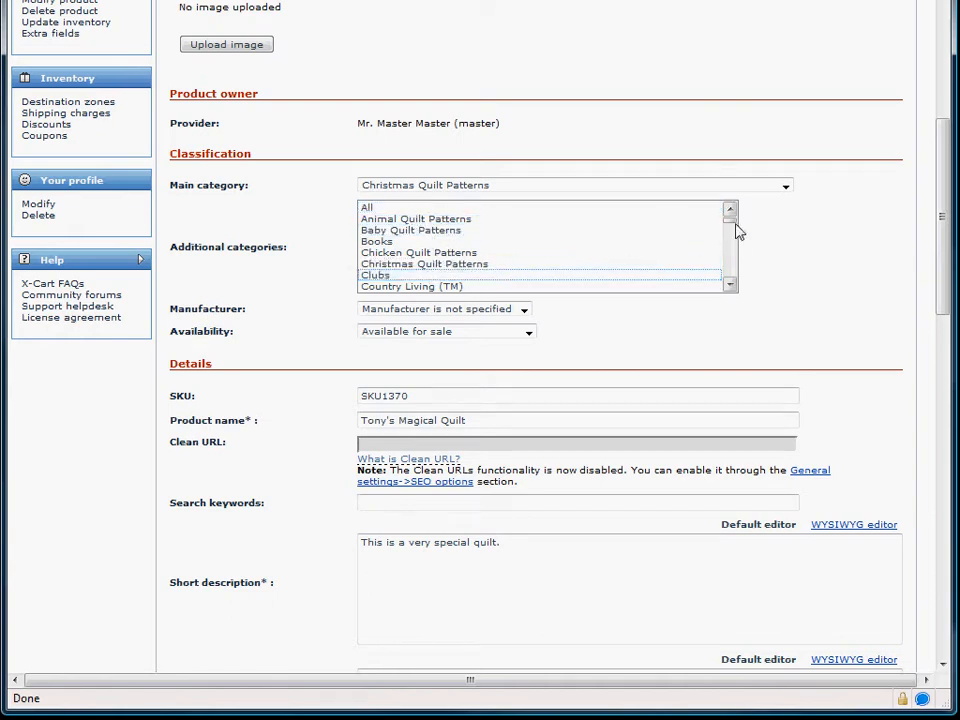
Step: Add SALE ! as an additional category for the quilt and keep its availability at Available for sale
{"action": "left_click_drag", "start_coordinate": [734, 222], "coordinate": [739, 281]}
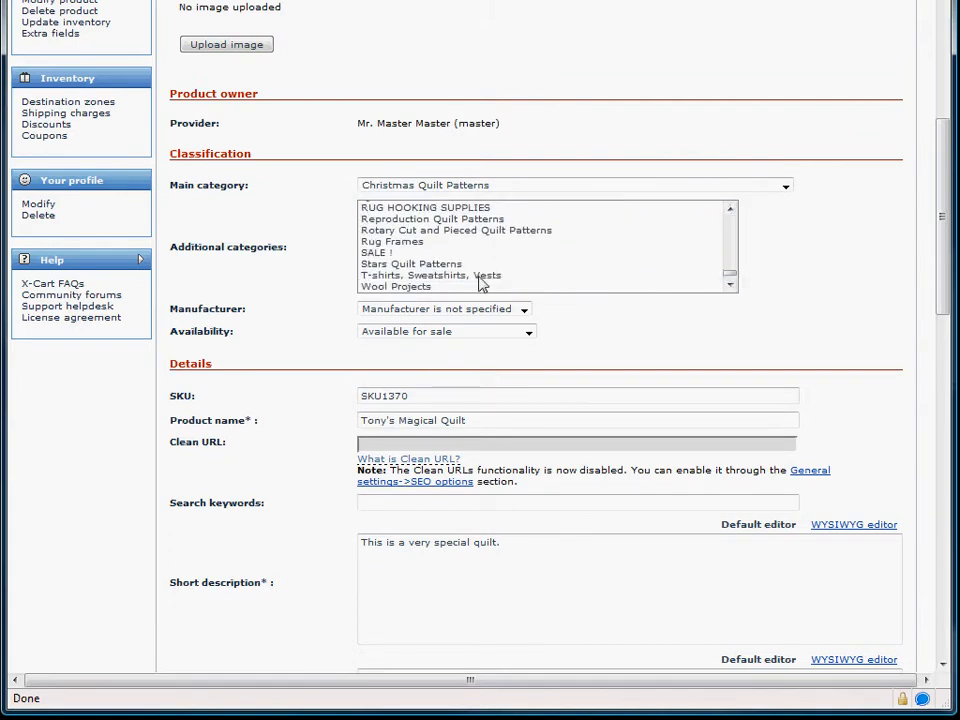
{"action": "left_click", "coordinate": [401, 253]}
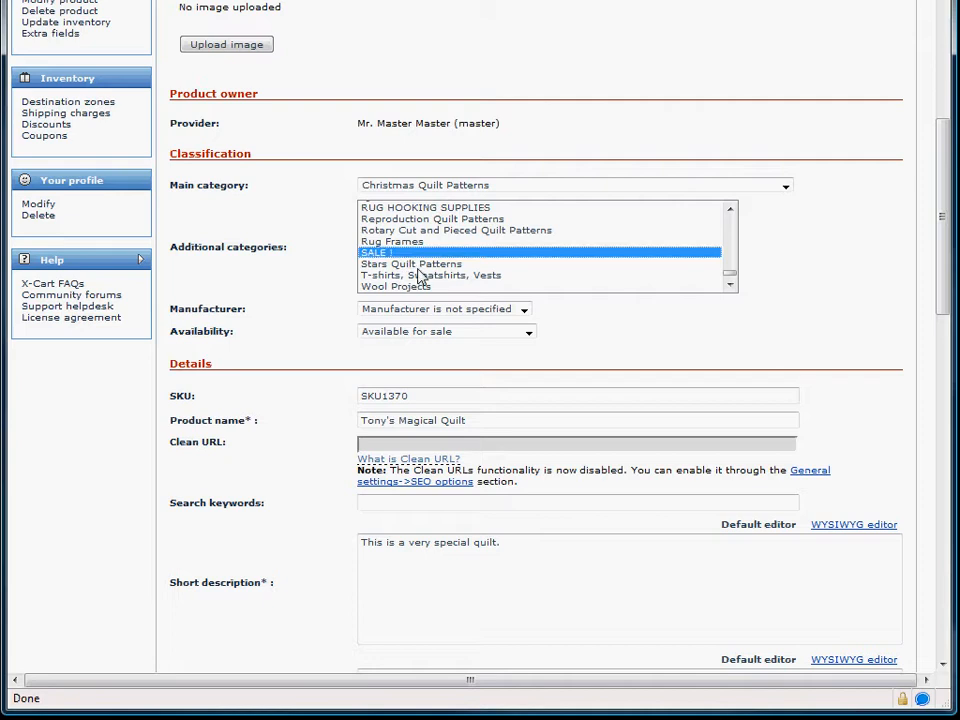
{"action": "left_click", "coordinate": [530, 338]}
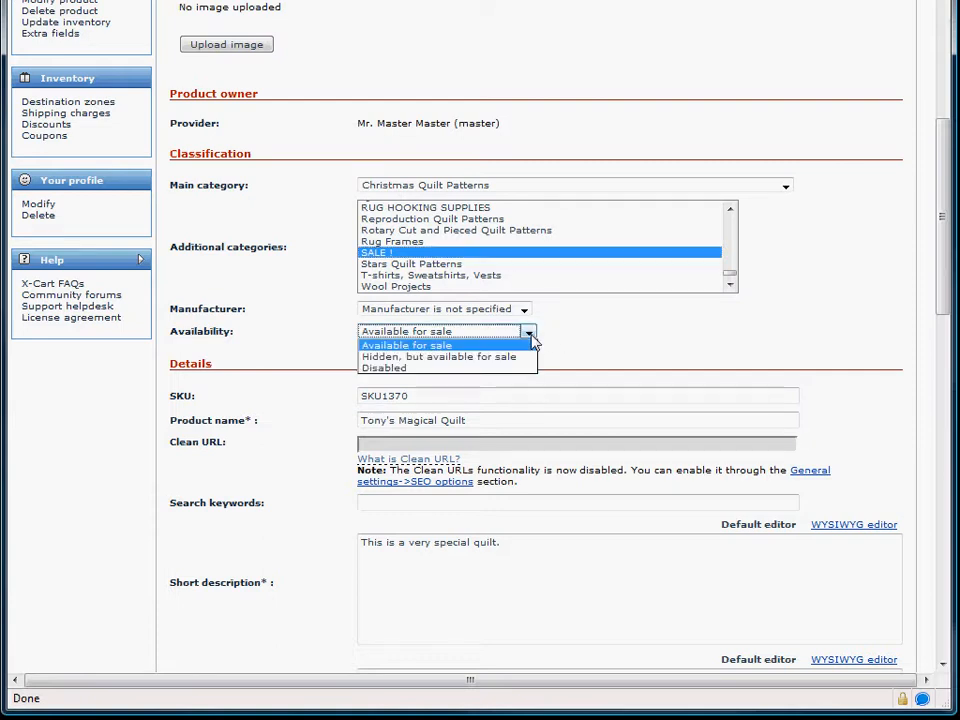
{"action": "left_click", "coordinate": [531, 338]}
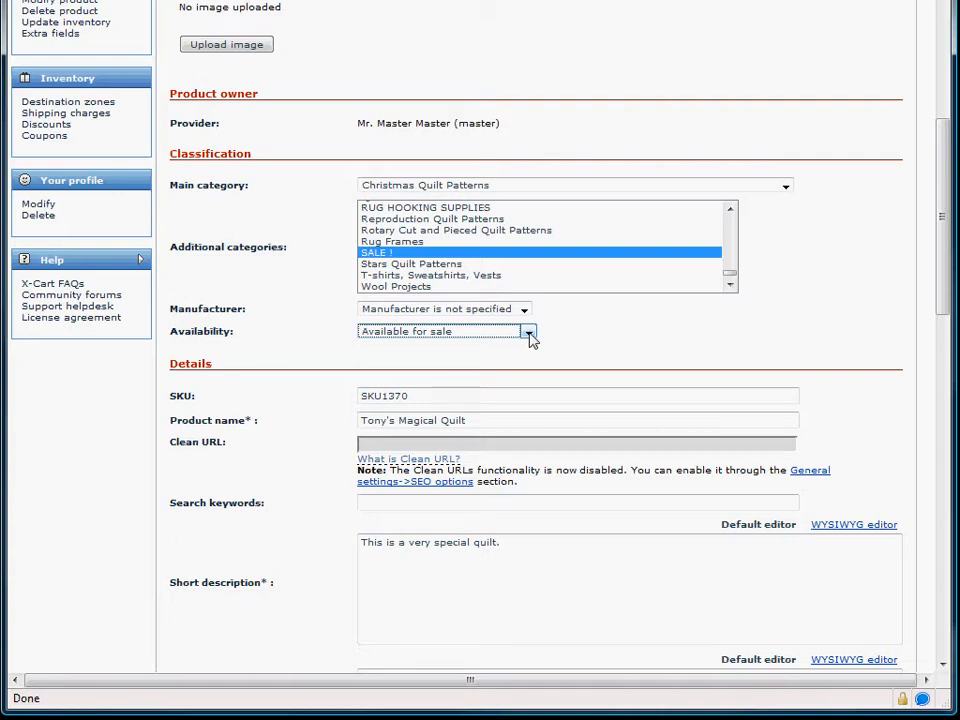
{"action": "left_click", "coordinate": [530, 338]}
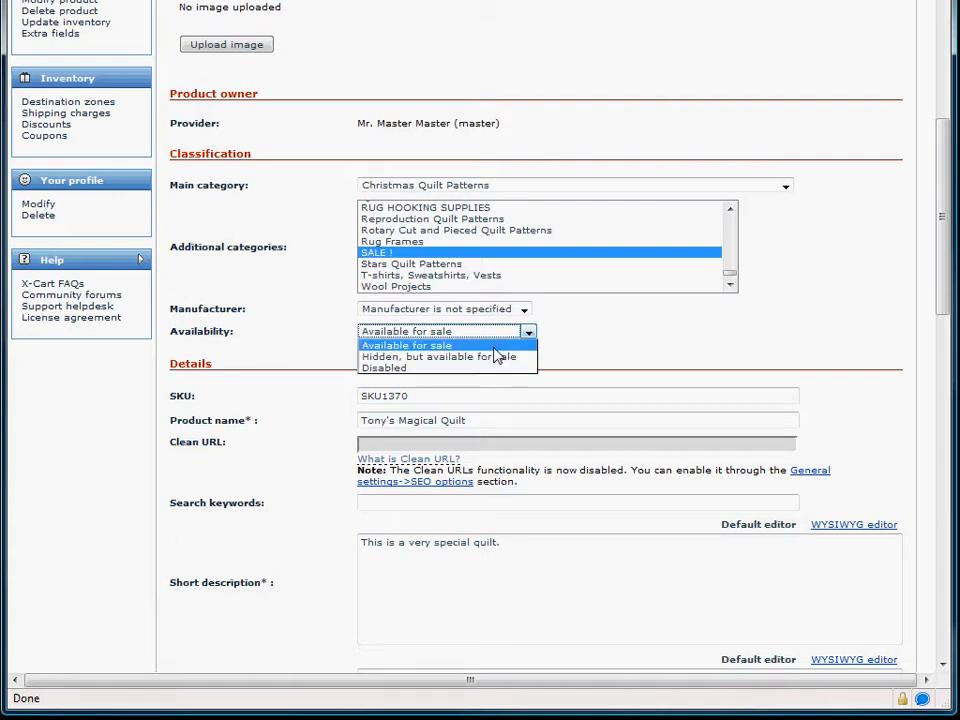
{"action": "left_click", "coordinate": [535, 338]}
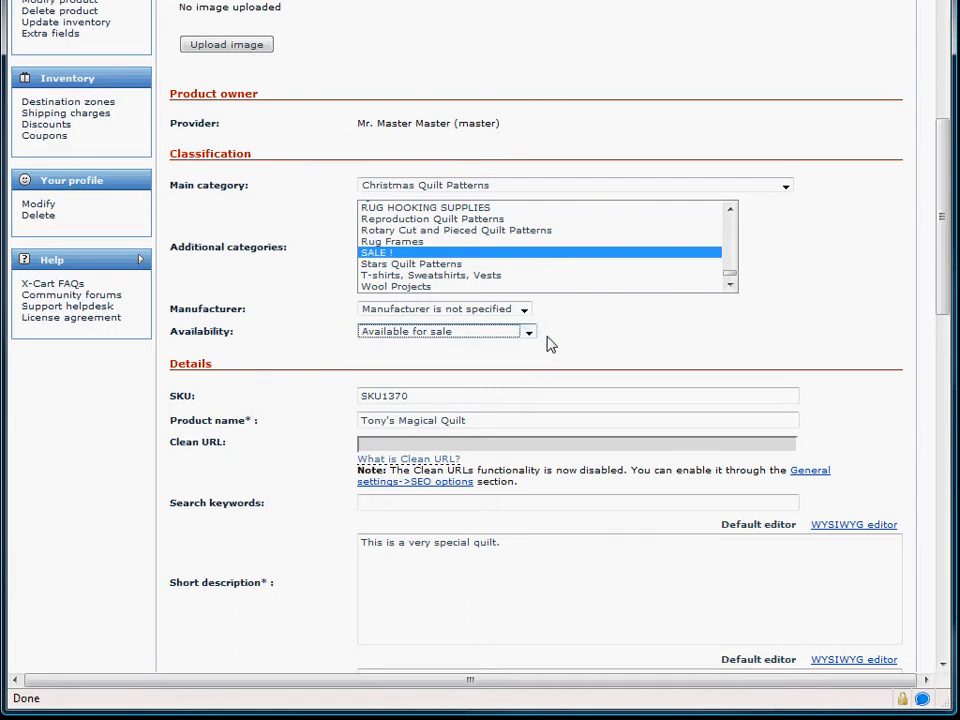
Step: Examine the quilt's stock quantity, low stock limit and minimum order quantity fields, as well as its product images section
{"action": "scroll", "coordinate": [540, 358], "scroll_direction": "down", "scroll_amount": 15}
{"action": "scroll", "coordinate": [500, 360], "scroll_direction": "down", "scroll_amount": 2}
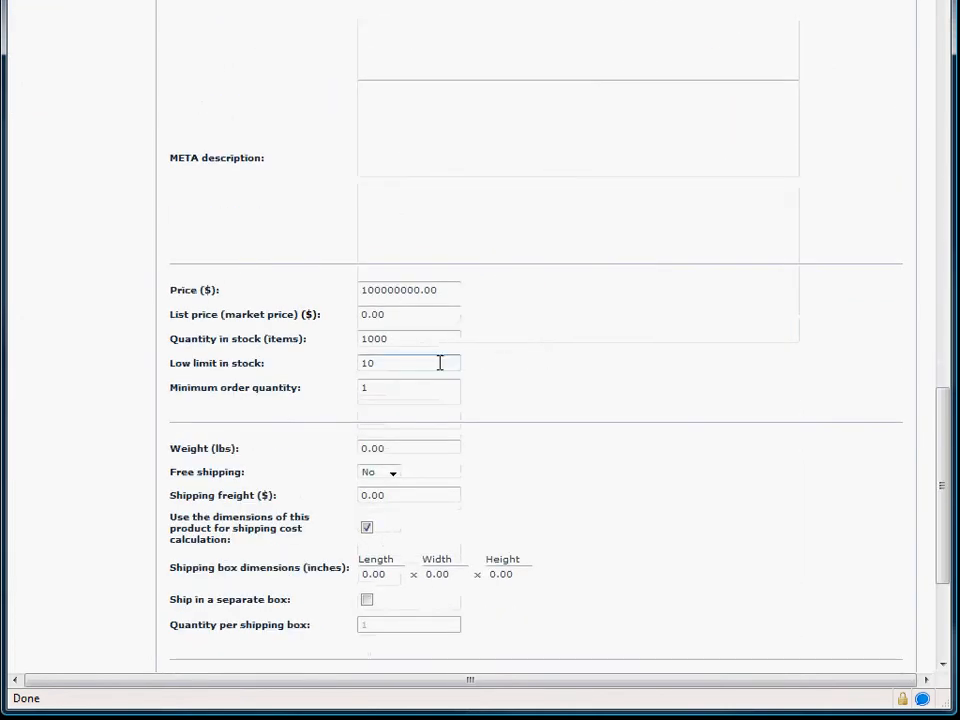
{"action": "left_click", "coordinate": [369, 363]}
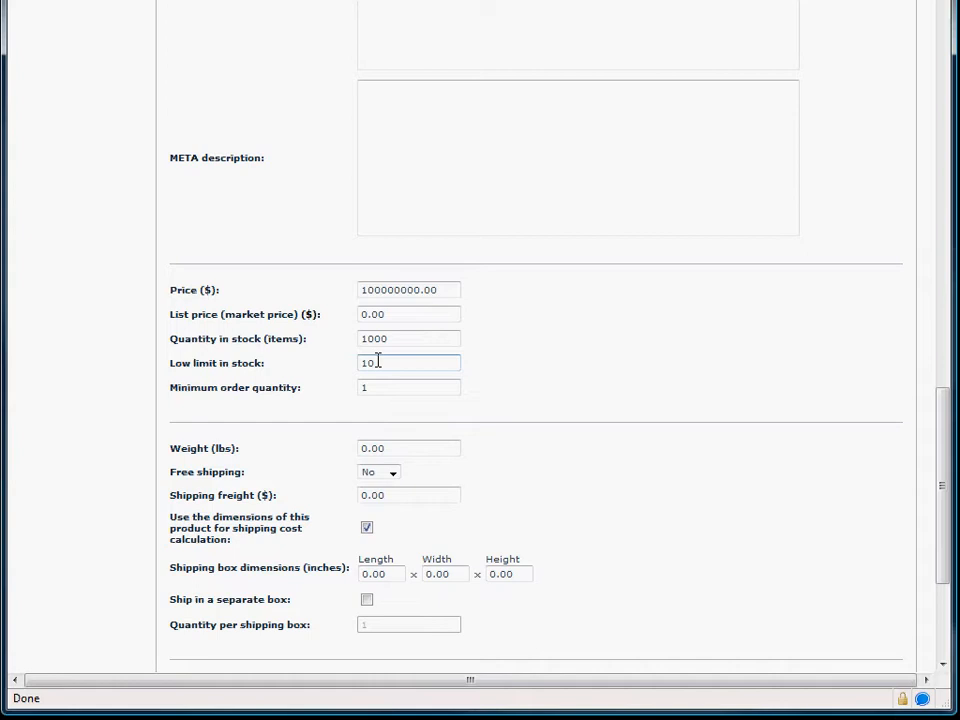
{"action": "left_click", "coordinate": [375, 392]}
{"action": "scroll", "coordinate": [482, 375], "scroll_direction": "up", "scroll_amount": 5}
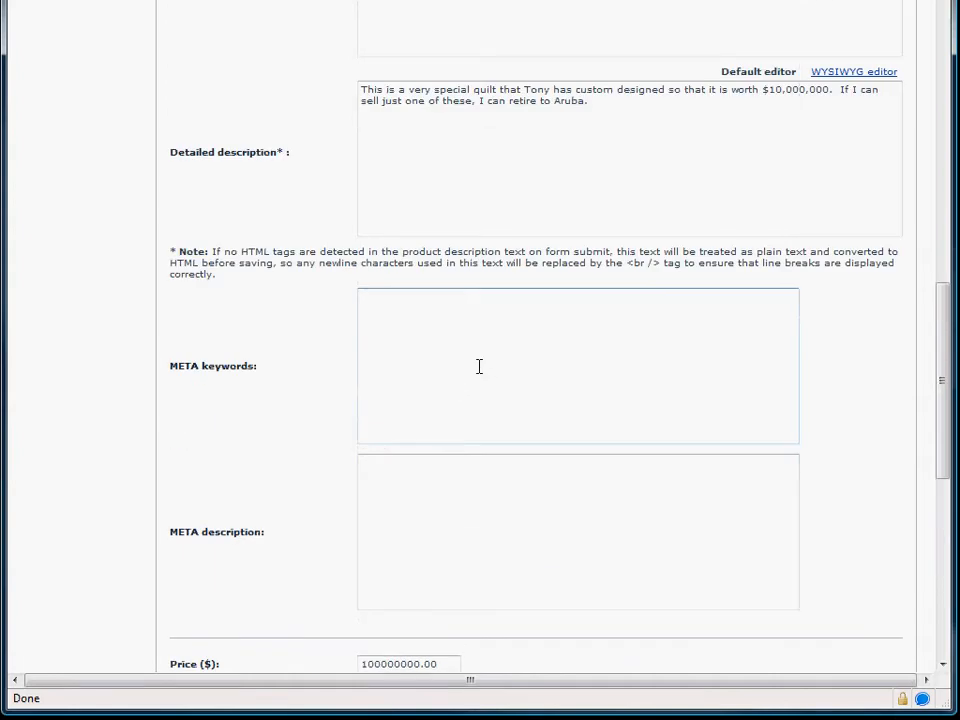
{"action": "scroll", "coordinate": [479, 366], "scroll_direction": "up", "scroll_amount": 12}
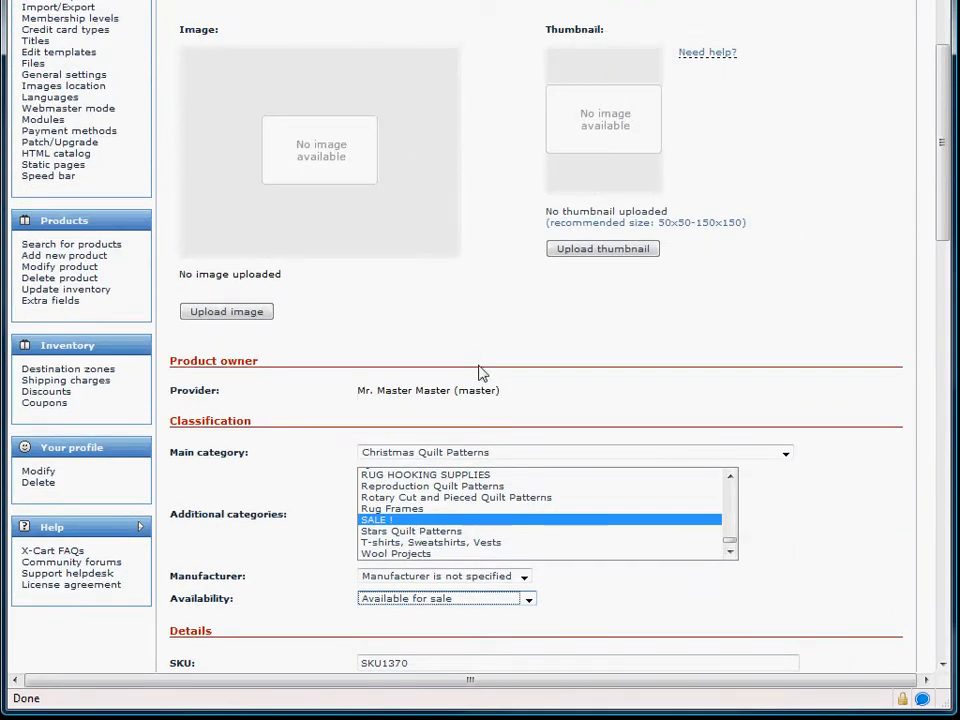
{"action": "scroll", "coordinate": [480, 368], "scroll_direction": "up", "scroll_amount": 1}
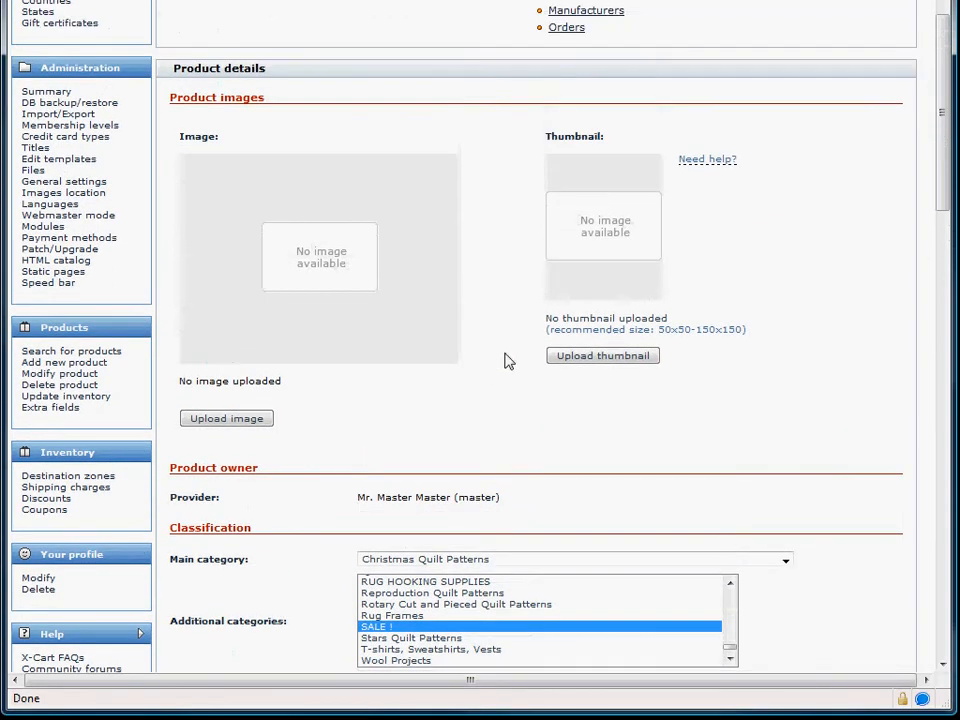
{"action": "scroll", "coordinate": [510, 357], "scroll_direction": "up", "scroll_amount": 2}
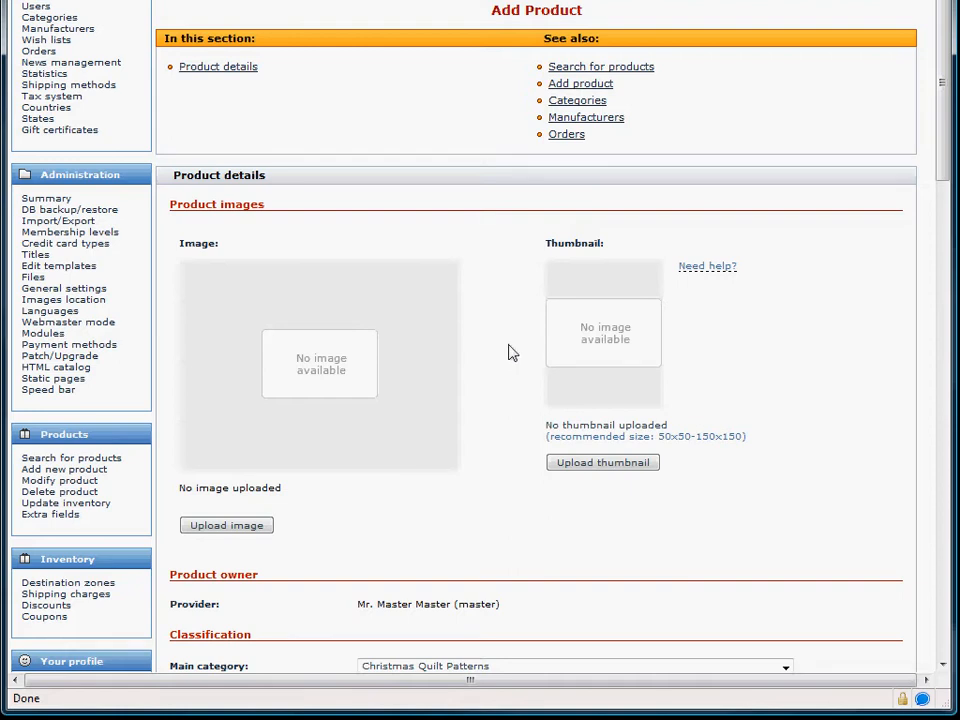
{"action": "scroll", "coordinate": [512, 350], "scroll_direction": "down", "scroll_amount": 3}
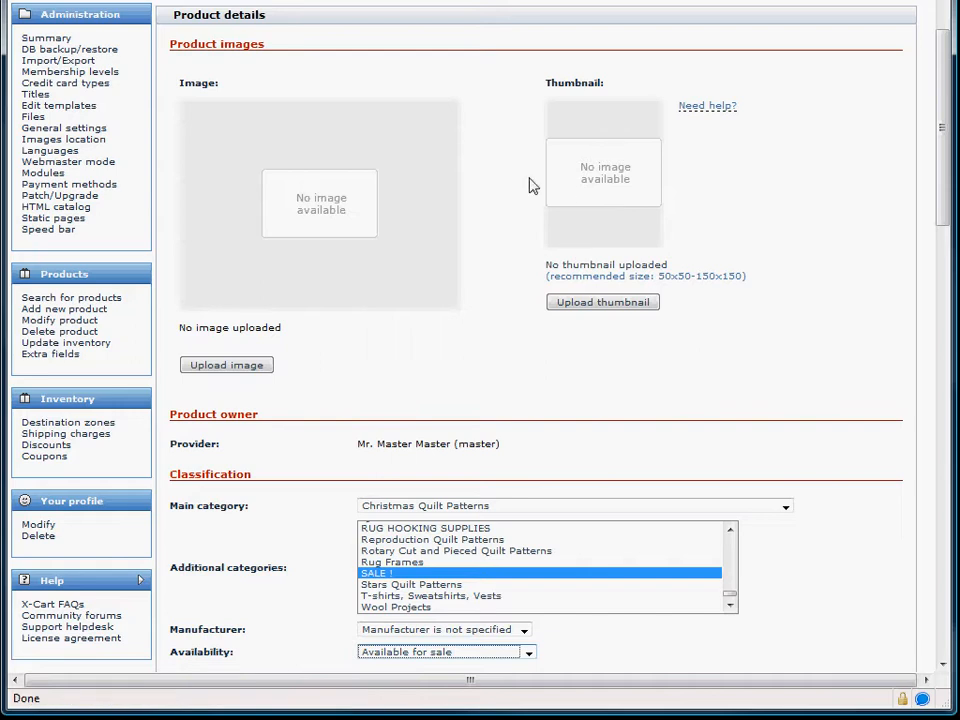
Step: Upload CompassQuilt_lg from the local computer's Desktop as the quilt's product image
{"action": "left_click", "coordinate": [222, 370]}
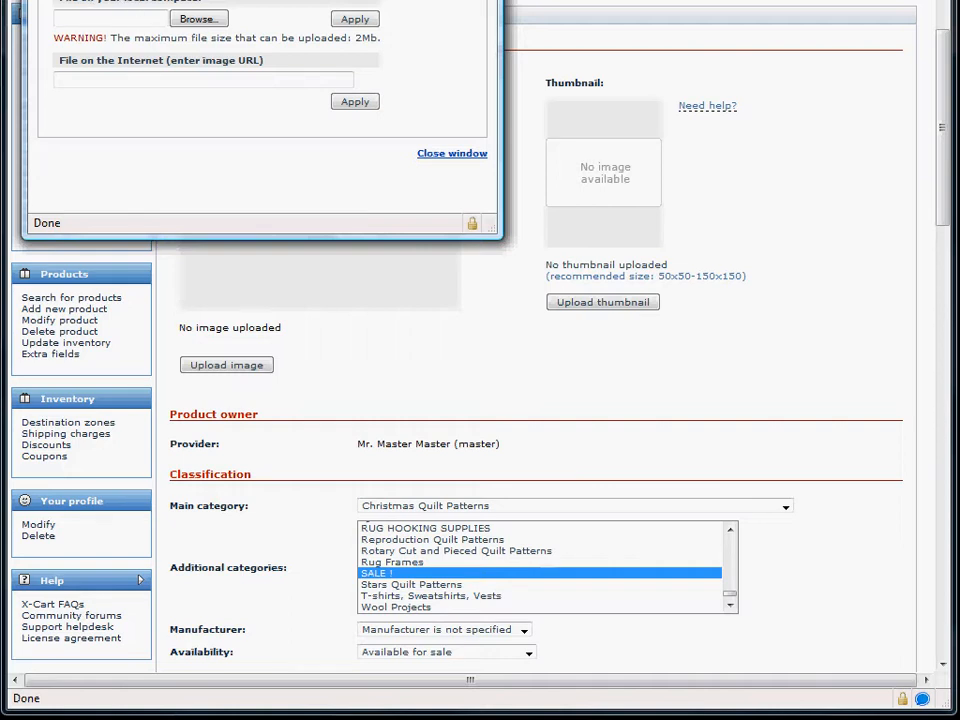
{"action": "left_click_drag", "start_coordinate": [199, 0], "coordinate": [209, 23]}
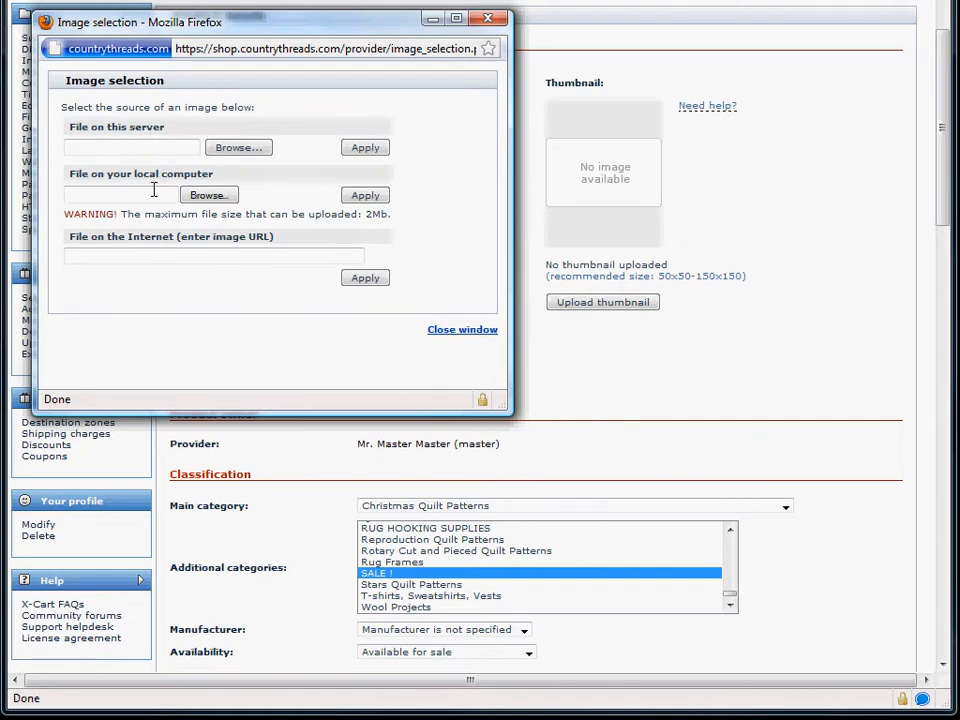
{"action": "left_click", "coordinate": [166, 261]}
{"action": "left_click", "coordinate": [209, 197]}
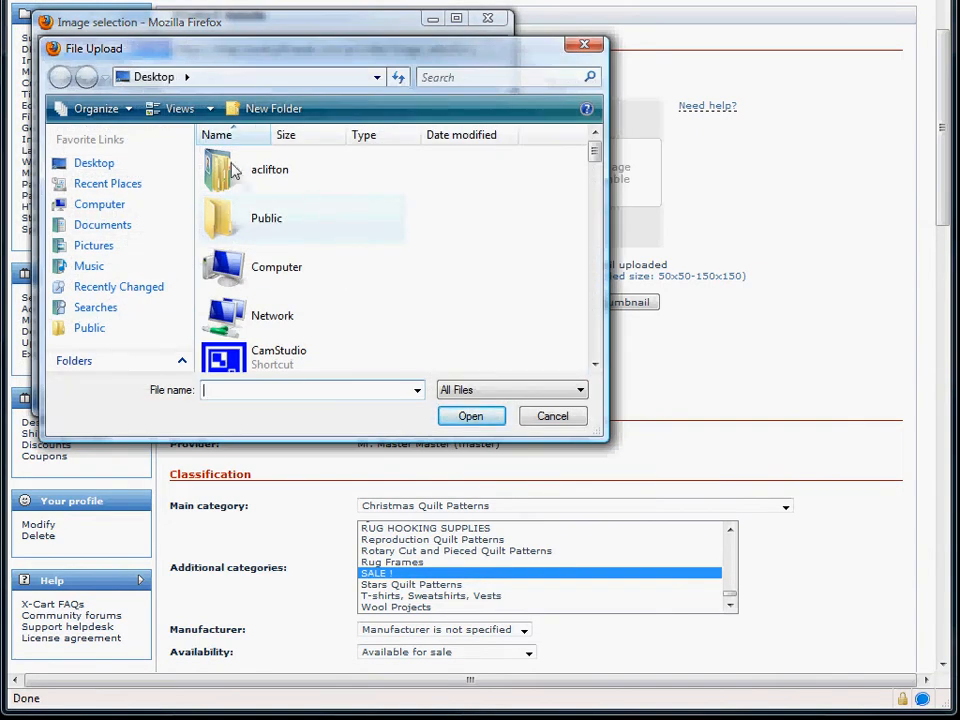
{"action": "left_click_drag", "start_coordinate": [598, 154], "coordinate": [594, 255]}
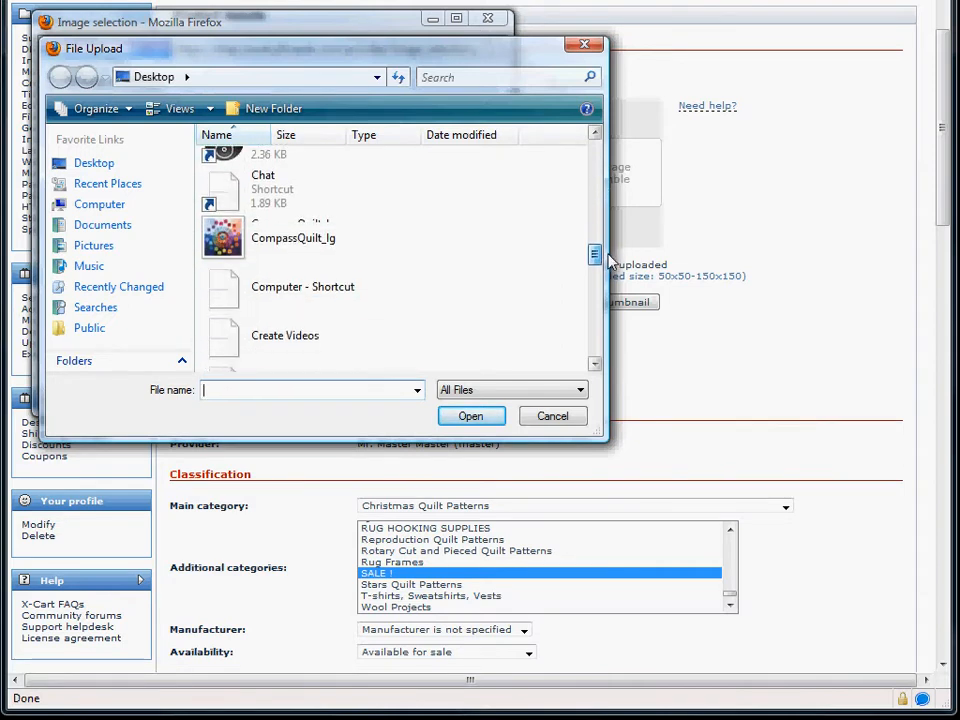
{"action": "left_click", "coordinate": [293, 236]}
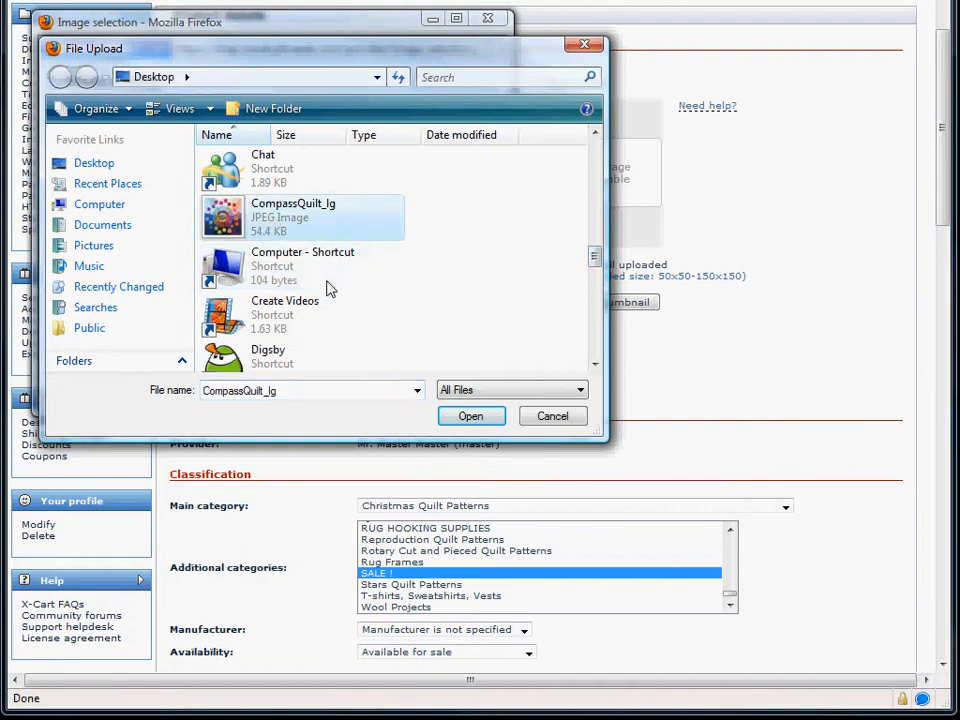
{"action": "left_click", "coordinate": [483, 424]}
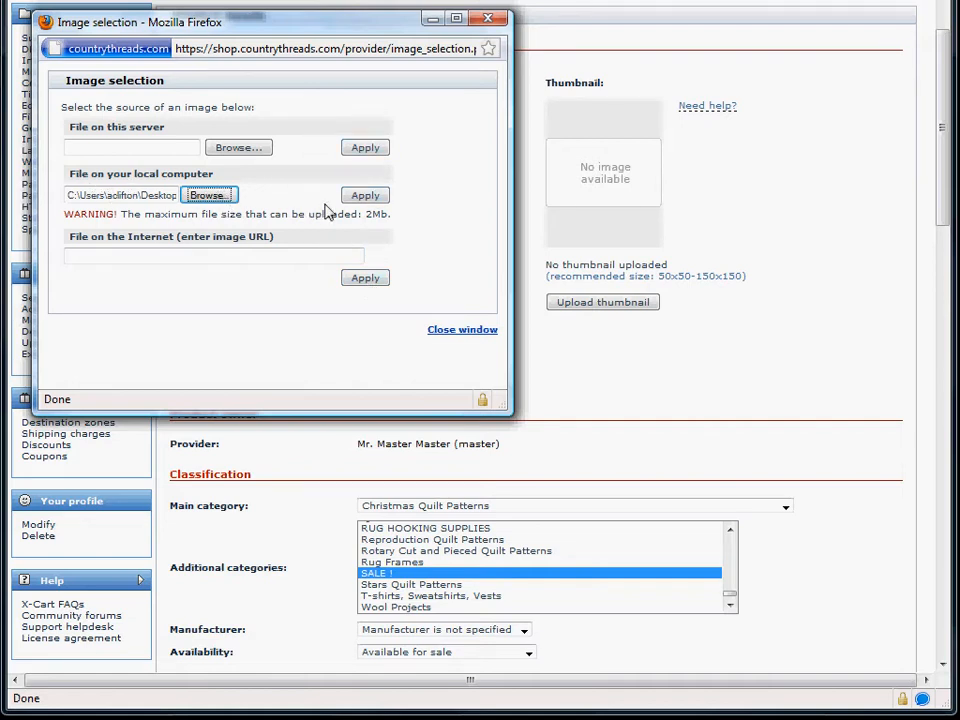
{"action": "left_click", "coordinate": [372, 199]}
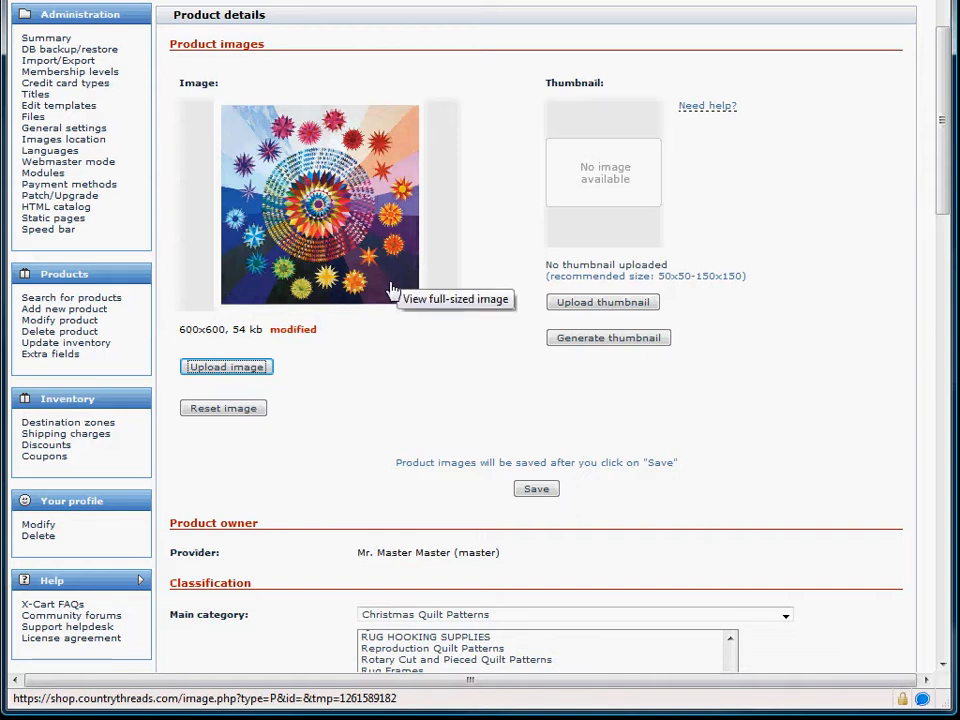
Step: Generate the thumbnail from the uploaded quilt image and save the new product
{"action": "left_click", "coordinate": [607, 344]}
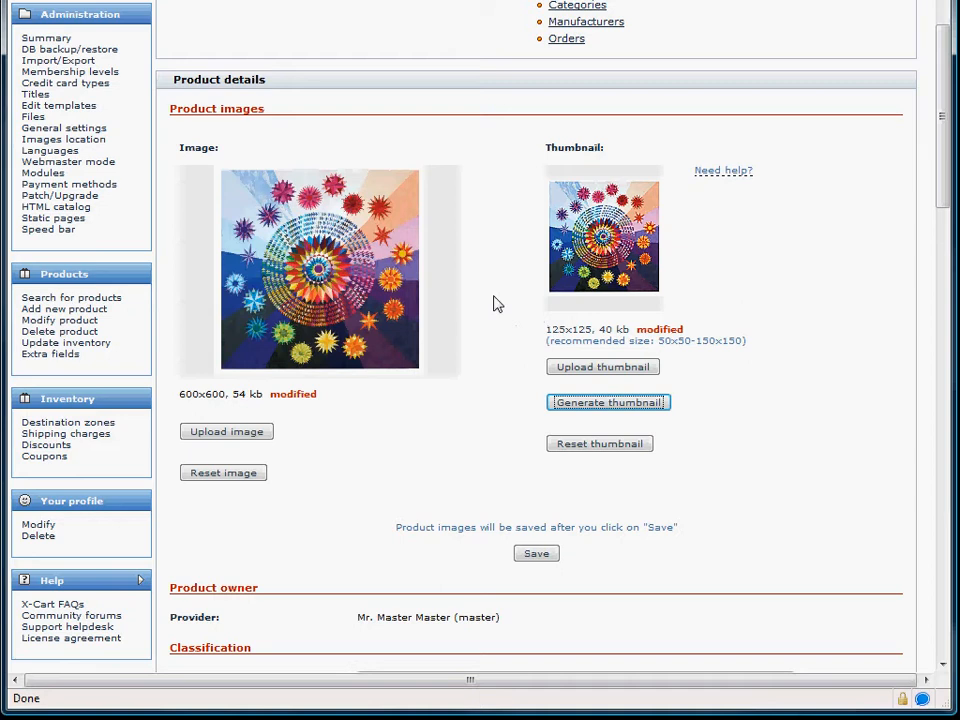
{"action": "left_click", "coordinate": [534, 557]}
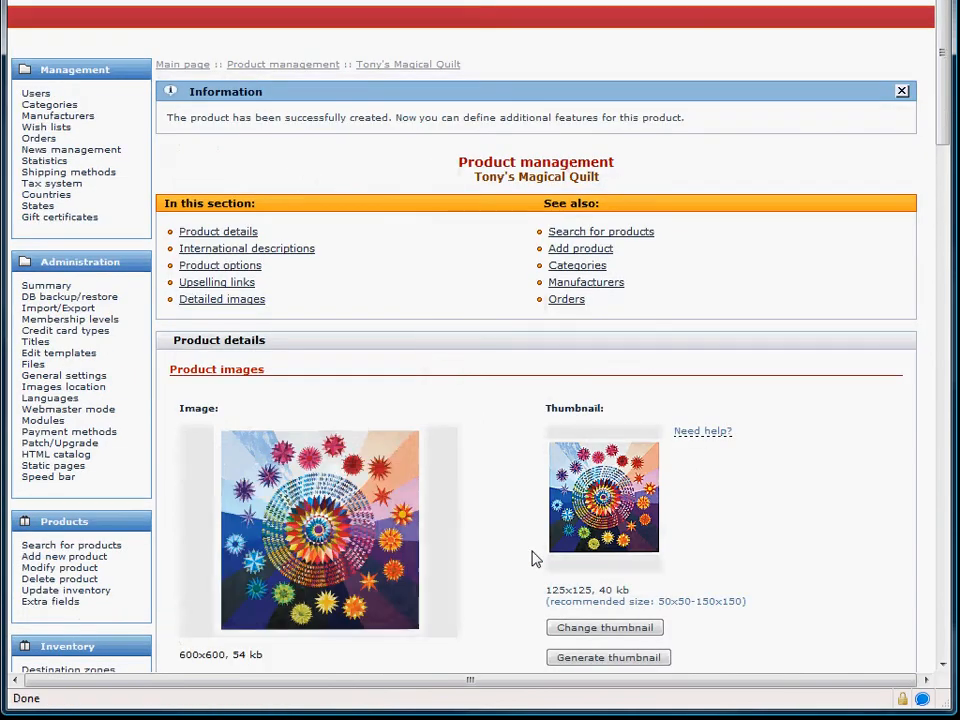
Step: Review the created quilt's details through to the shipping and membership settings and save them again
{"action": "scroll", "coordinate": [454, 443], "scroll_direction": "down", "scroll_amount": 3}
{"action": "scroll", "coordinate": [455, 451], "scroll_direction": "down", "scroll_amount": 3}
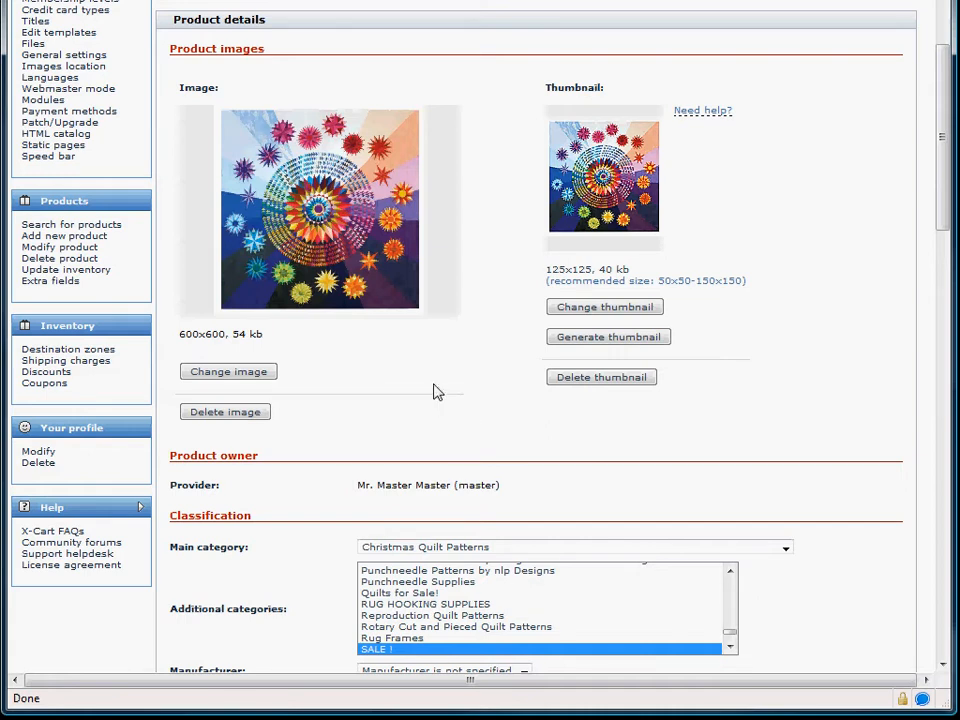
{"action": "scroll", "coordinate": [446, 405], "scroll_direction": "down", "scroll_amount": 10}
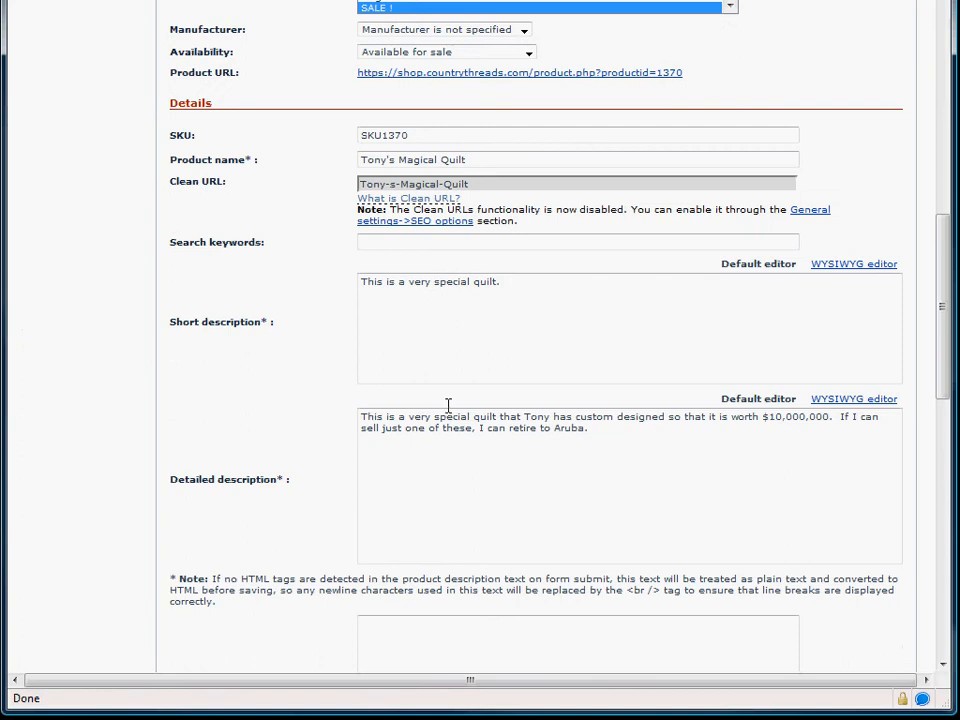
{"action": "scroll", "coordinate": [448, 405], "scroll_direction": "down", "scroll_amount": 15}
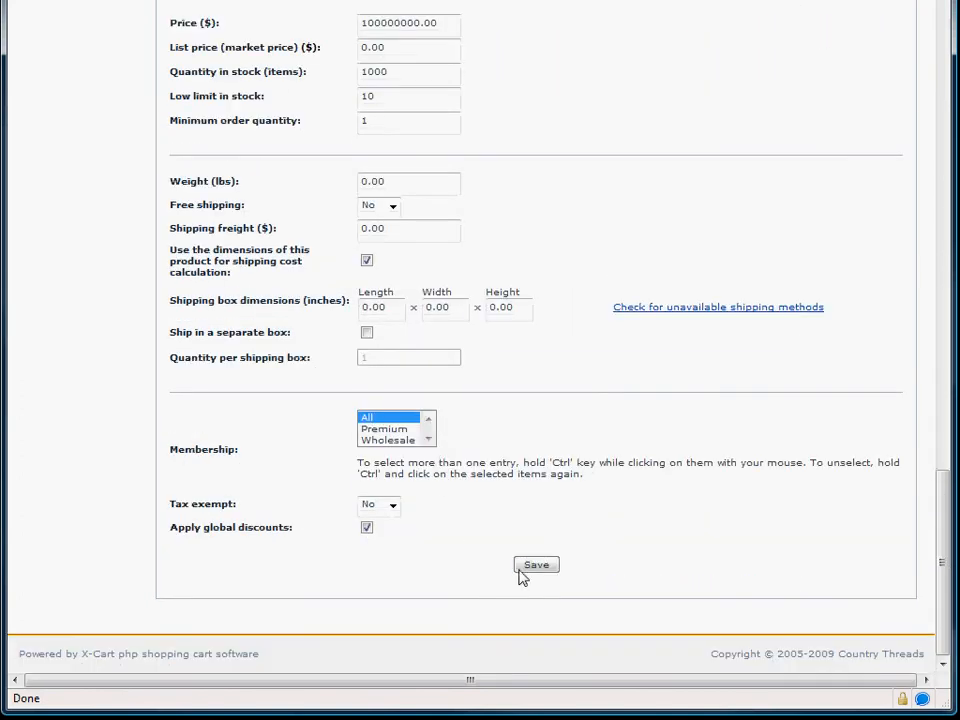
{"action": "left_click", "coordinate": [524, 571]}
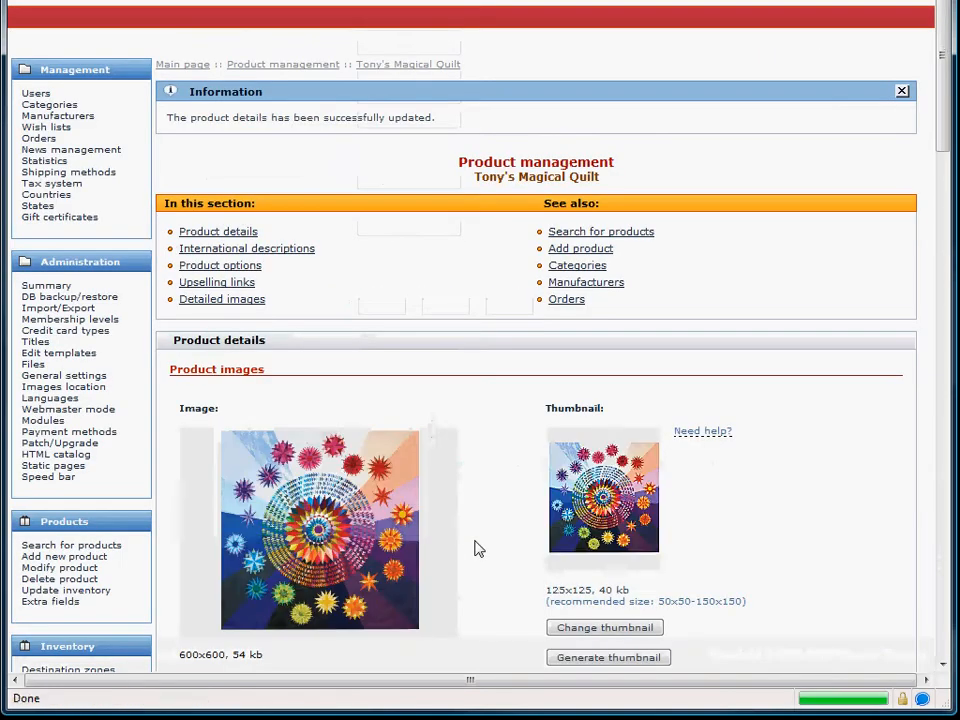
Step: Open the quilt's detailed images section and choose the quilt JPEG from the local Desktop as its new detailed image
{"action": "scroll", "coordinate": [496, 416], "scroll_direction": "down", "scroll_amount": 6}
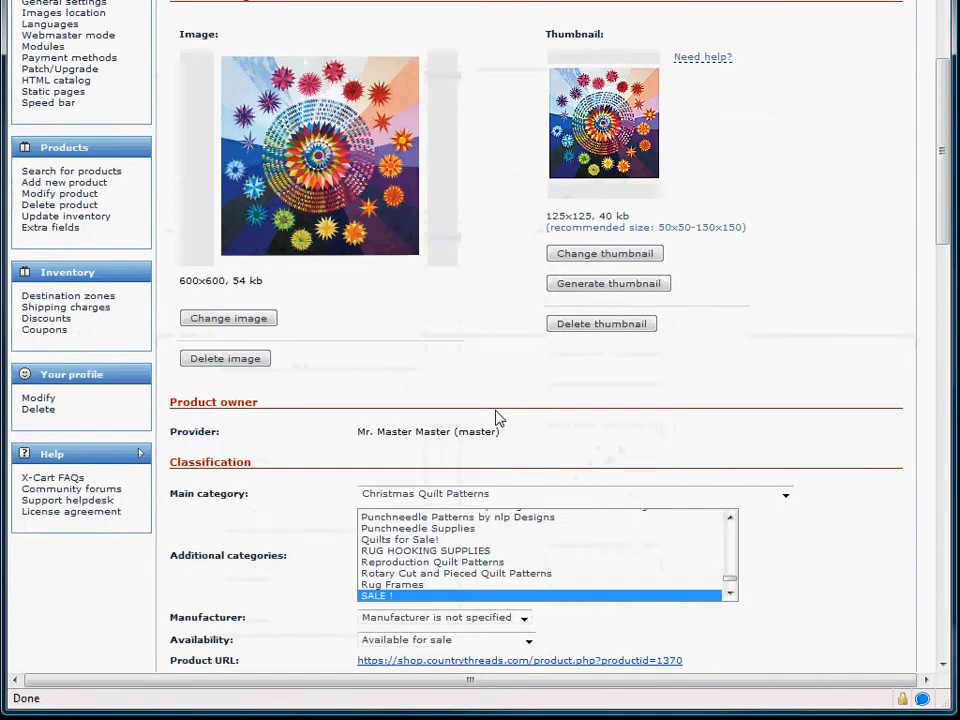
{"action": "scroll", "coordinate": [494, 416], "scroll_direction": "up", "scroll_amount": 4}
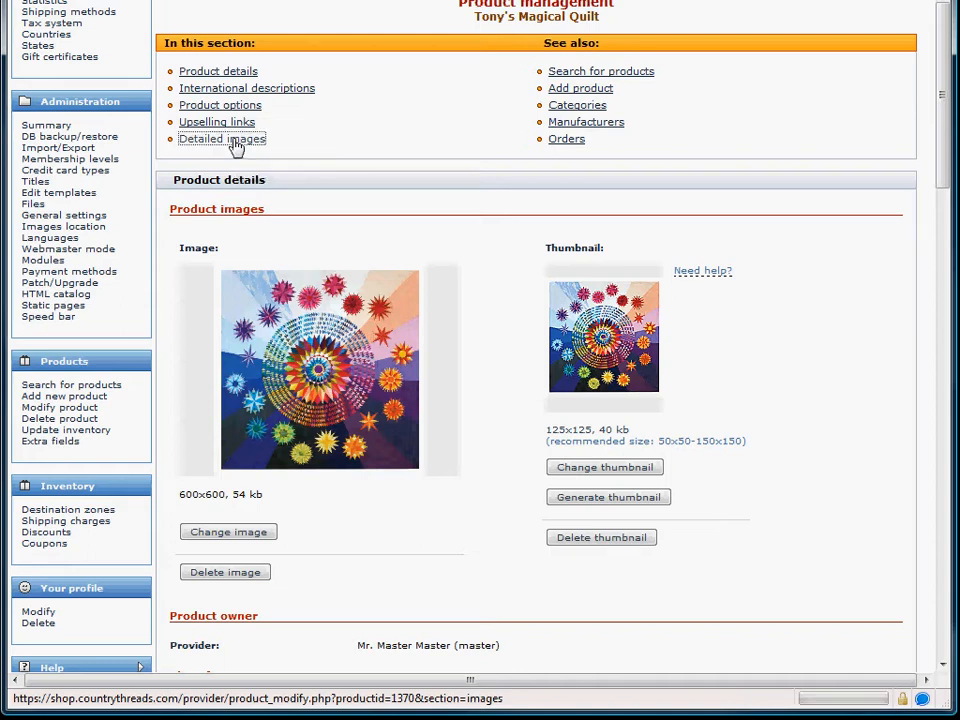
{"action": "left_click", "coordinate": [236, 146]}
{"action": "scroll", "coordinate": [396, 350], "scroll_direction": "down", "scroll_amount": 3}
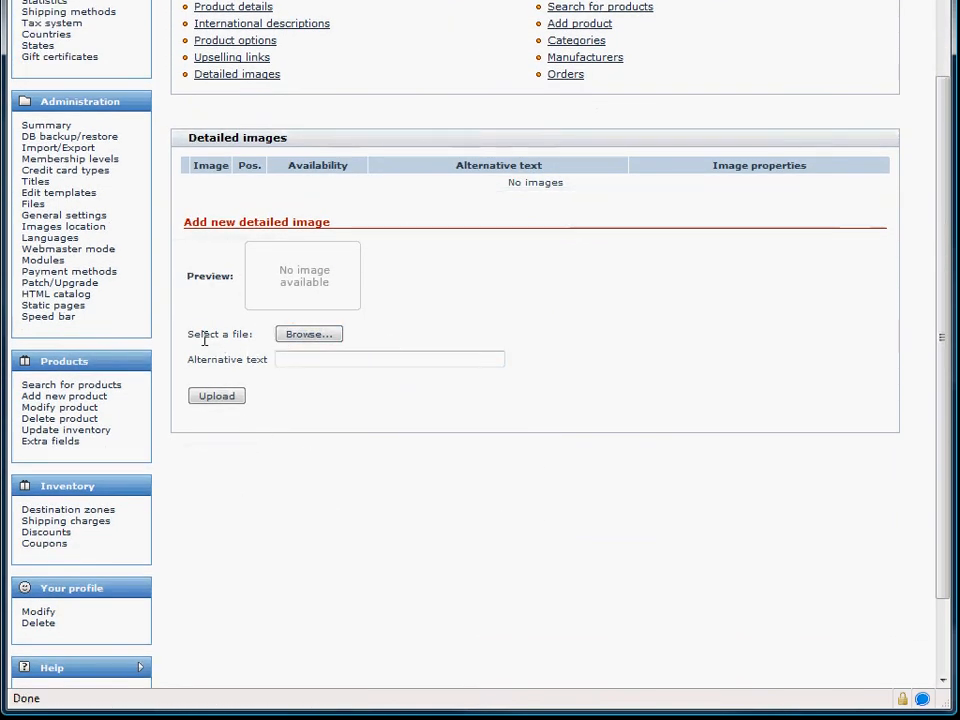
{"action": "left_click", "coordinate": [319, 337]}
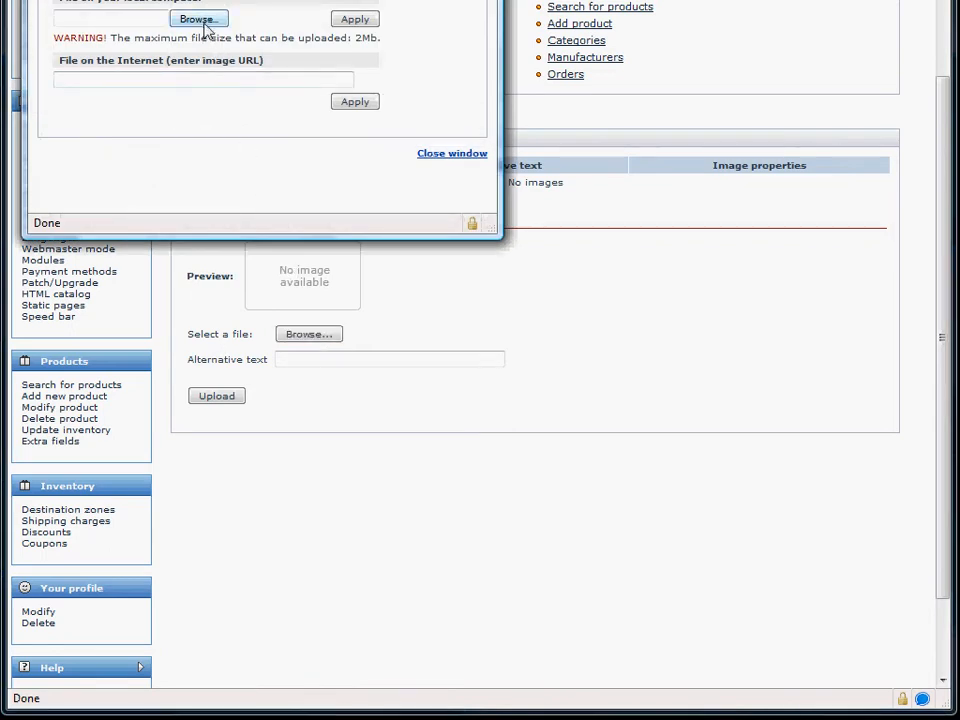
{"action": "left_click", "coordinate": [204, 21]}
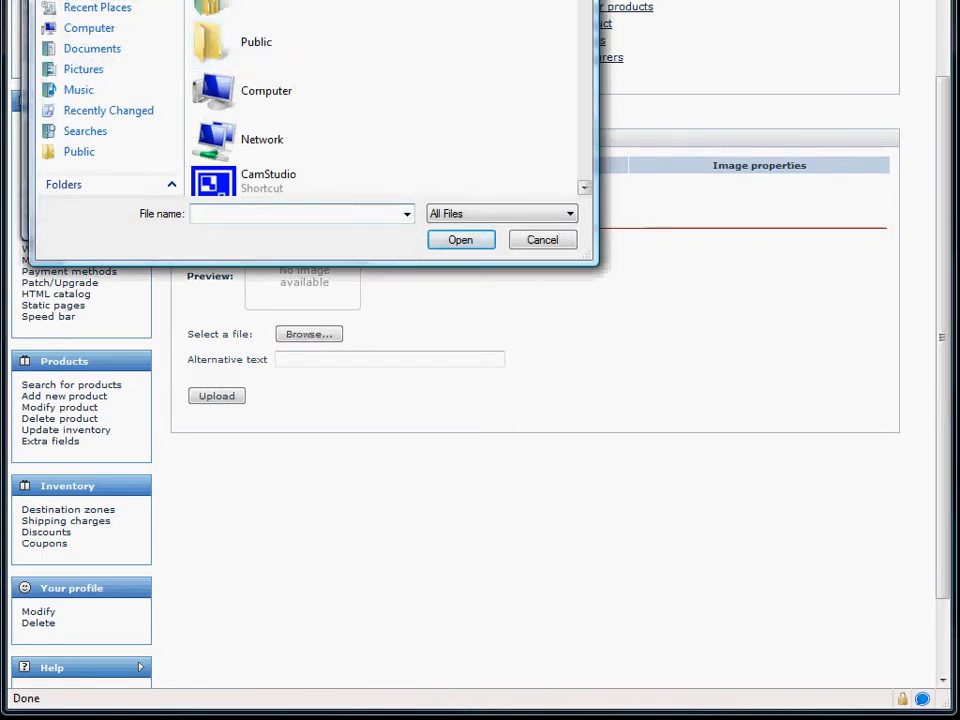
{"action": "left_click_drag", "start_coordinate": [585, 2], "coordinate": [579, 86]}
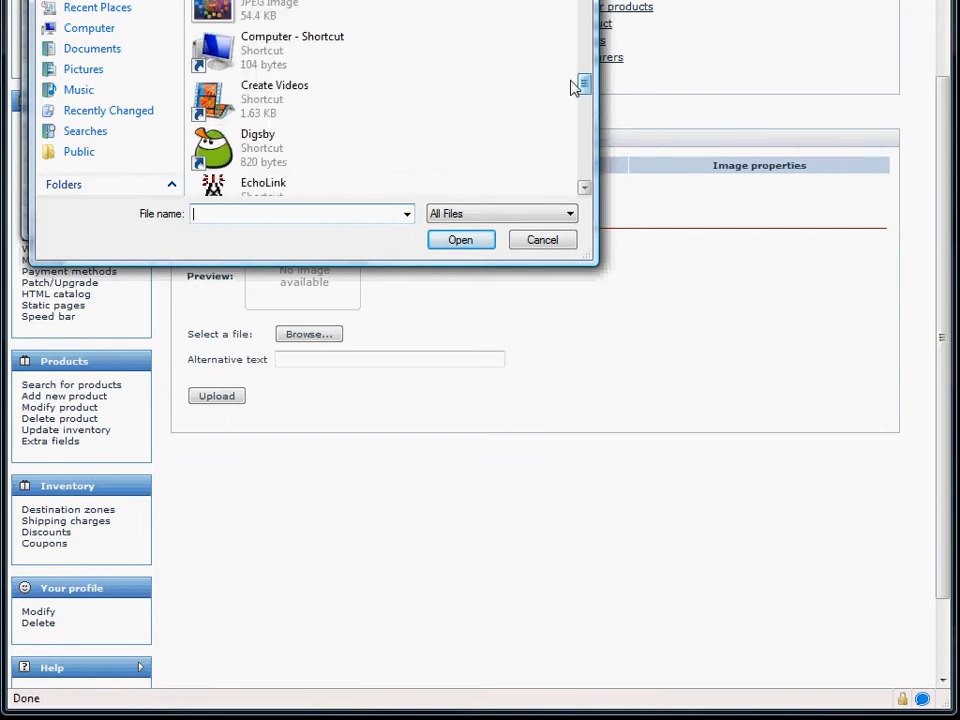
{"action": "left_click", "coordinate": [270, 8]}
{"action": "left_click", "coordinate": [458, 240]}
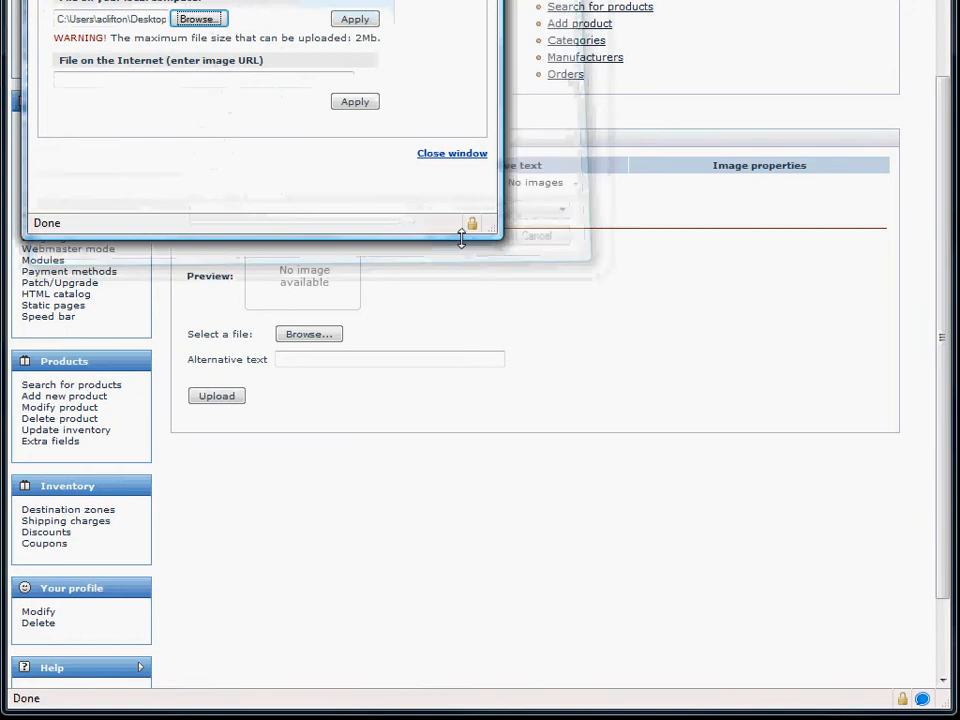
{"action": "left_click", "coordinate": [355, 22]}
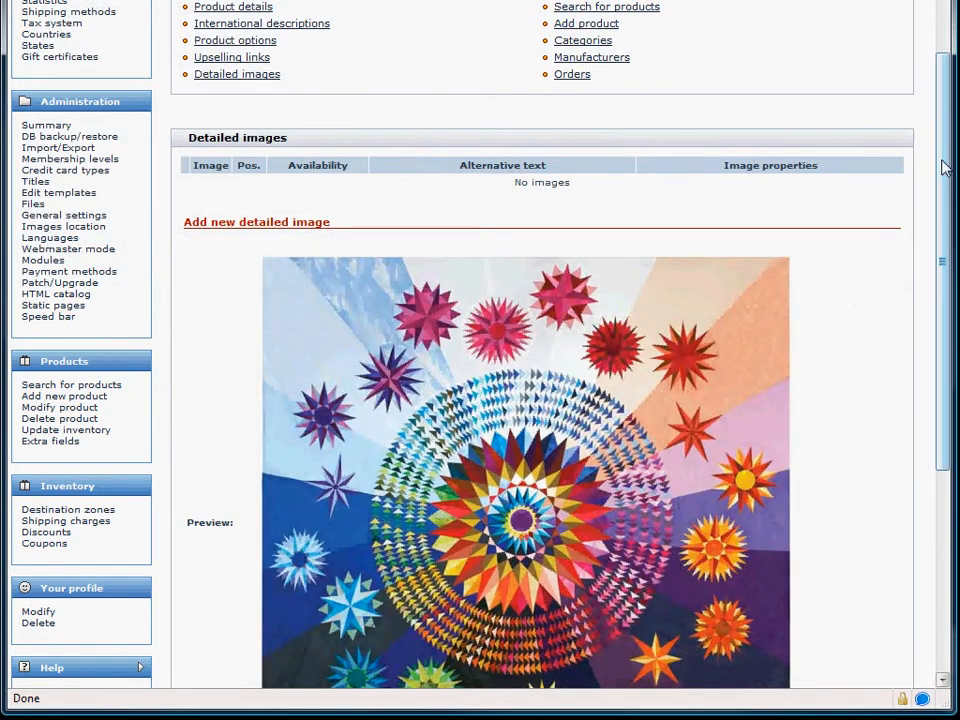
Step: Check the detailed image preview and upload the image to the product without alternative text
{"action": "scroll", "coordinate": [925, 182], "scroll_direction": "down", "scroll_amount": 5}
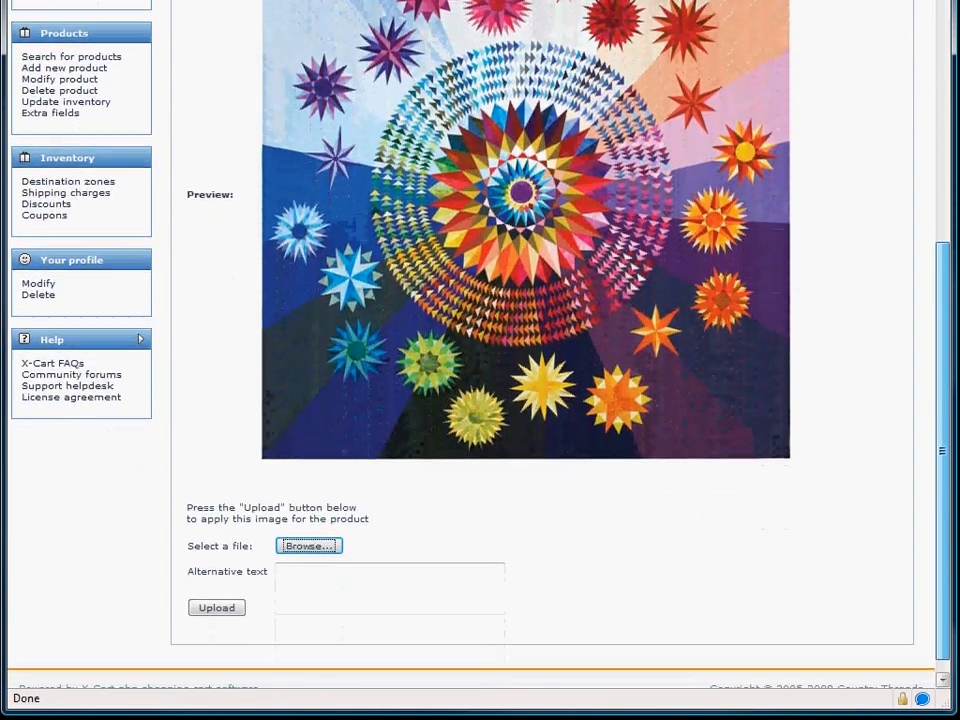
{"action": "scroll", "coordinate": [540, 350], "scroll_direction": "up", "scroll_amount": 4}
{"action": "scroll", "coordinate": [540, 350], "scroll_direction": "down", "scroll_amount": 4}
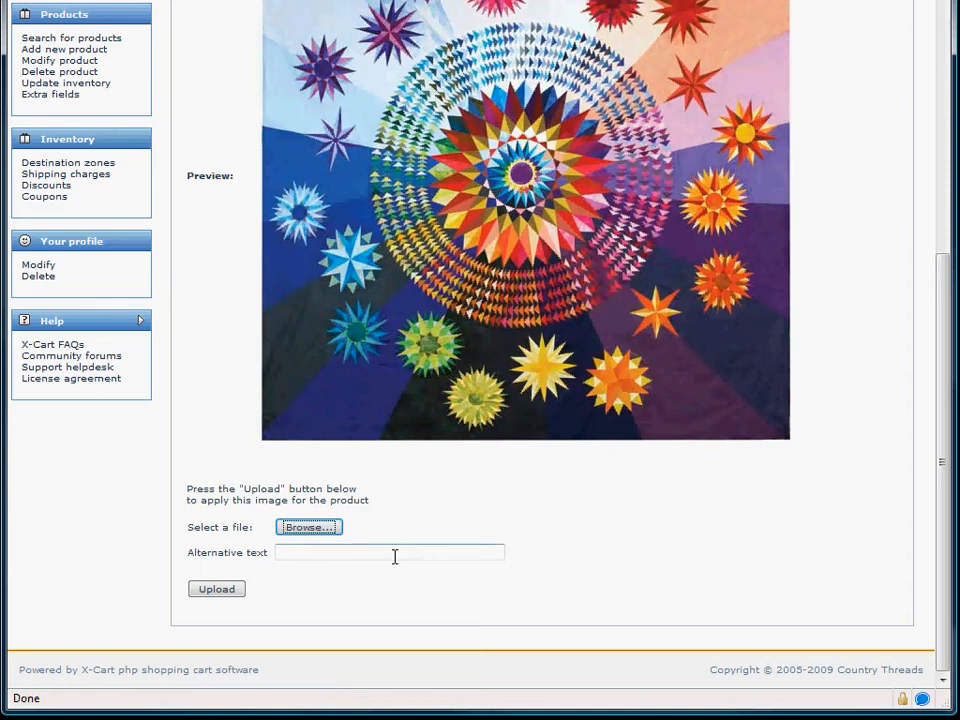
{"action": "left_click", "coordinate": [219, 590]}
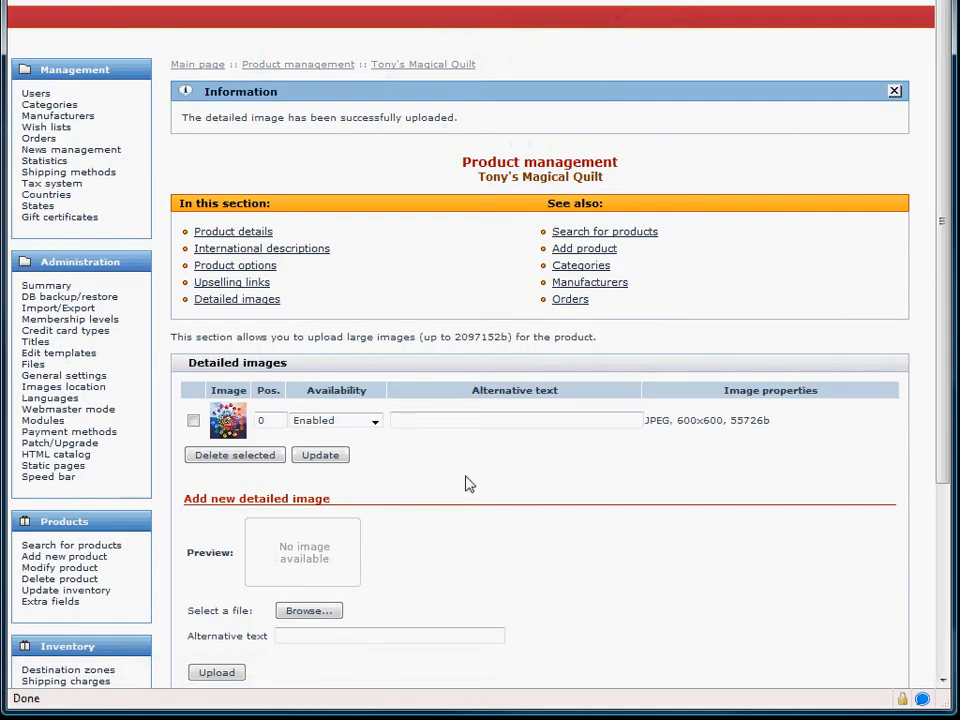
Step: Check the availability options for the uploaded detailed image and keep it set to Enabled
{"action": "scroll", "coordinate": [465, 484], "scroll_direction": "down", "scroll_amount": 4}
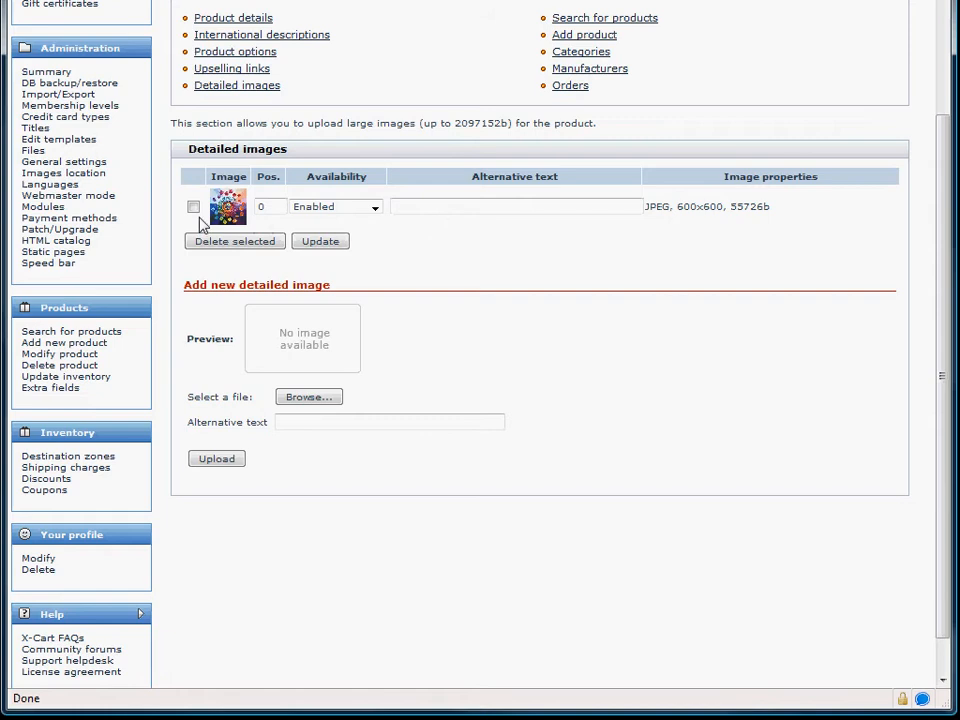
{"action": "left_click", "coordinate": [375, 211]}
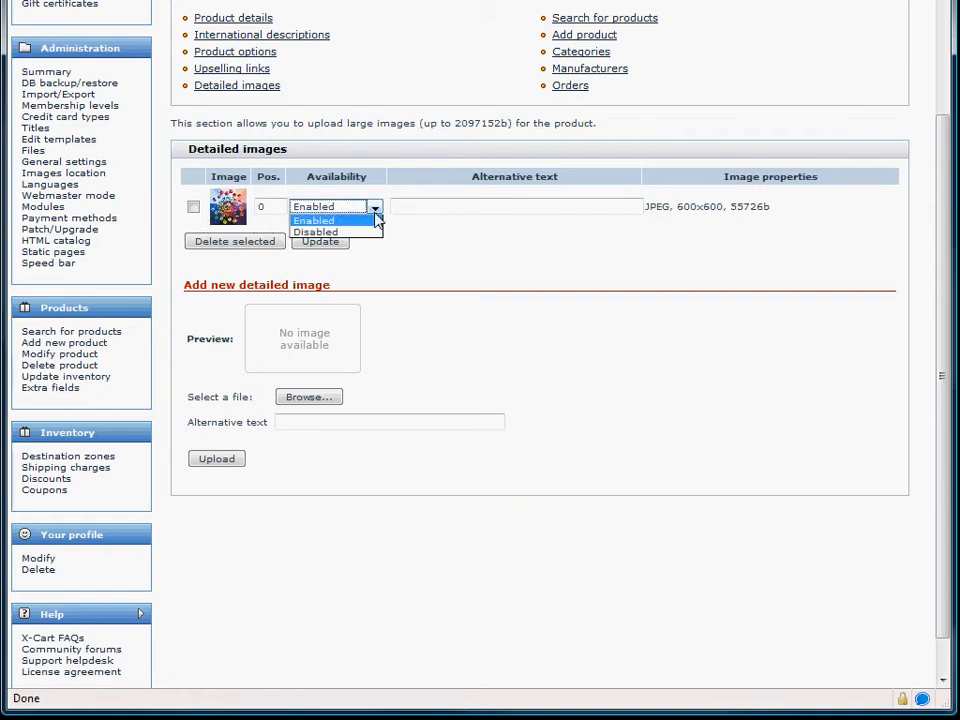
{"action": "left_click", "coordinate": [377, 217]}
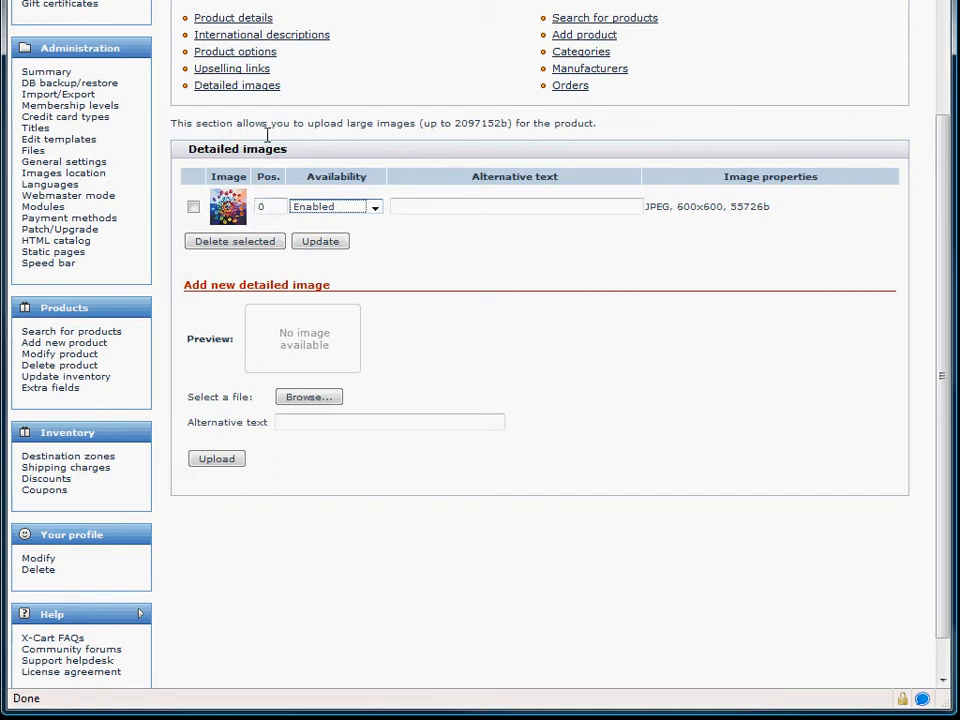
Step: Return to the quilt's product details and review its images, classification, descriptions, price and stock fields
{"action": "left_click", "coordinate": [251, 20]}
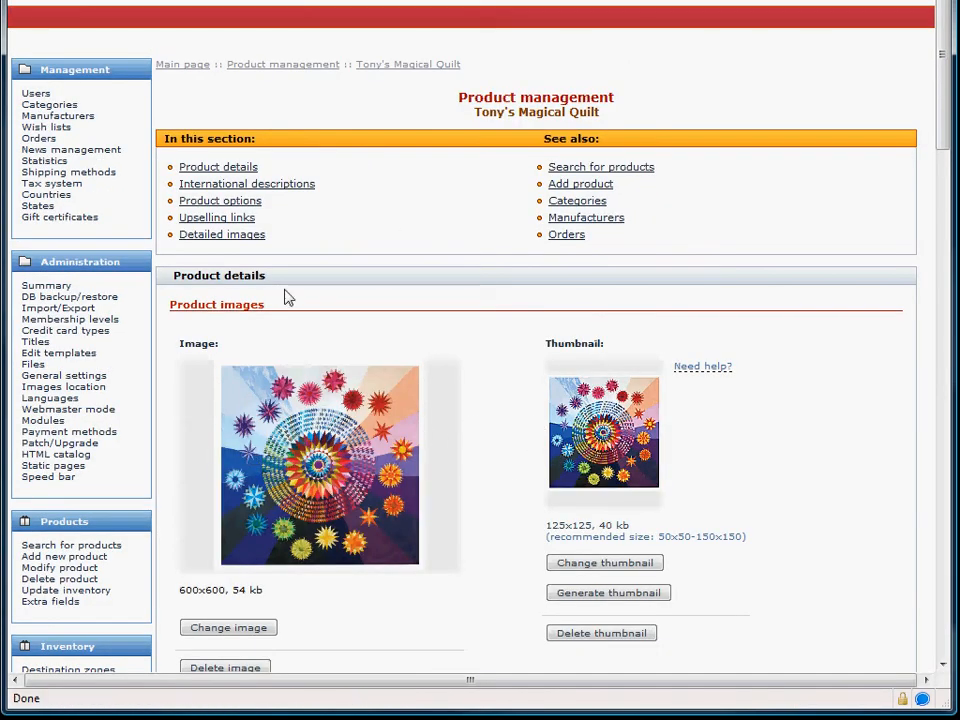
{"action": "scroll", "coordinate": [492, 403], "scroll_direction": "down", "scroll_amount": 6}
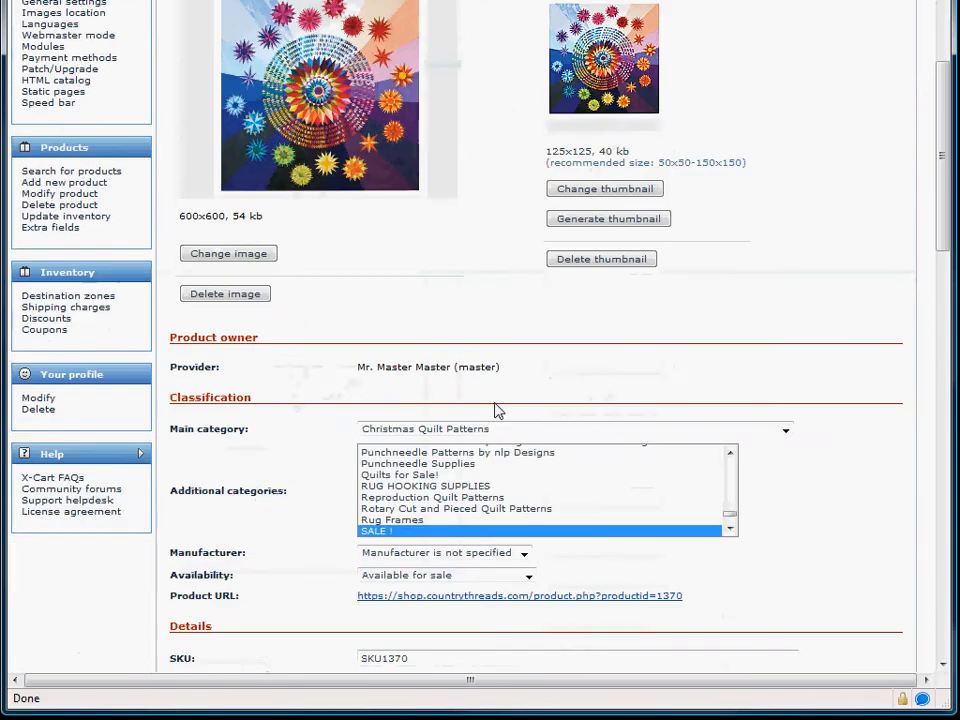
{"action": "scroll", "coordinate": [495, 408], "scroll_direction": "down", "scroll_amount": 6}
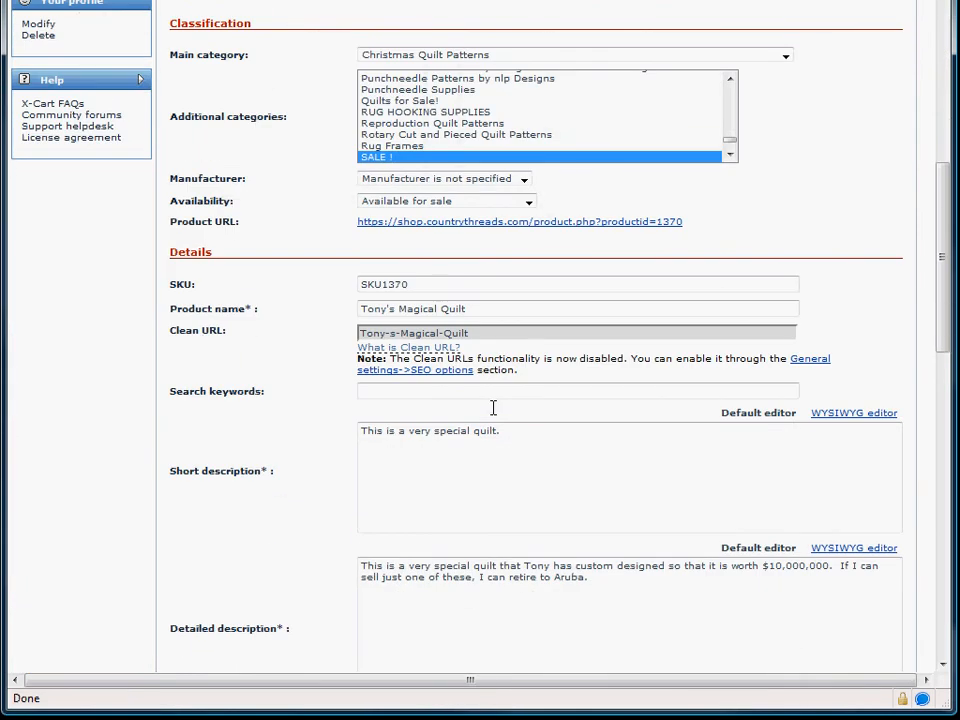
{"action": "scroll", "coordinate": [493, 407], "scroll_direction": "down", "scroll_amount": 4}
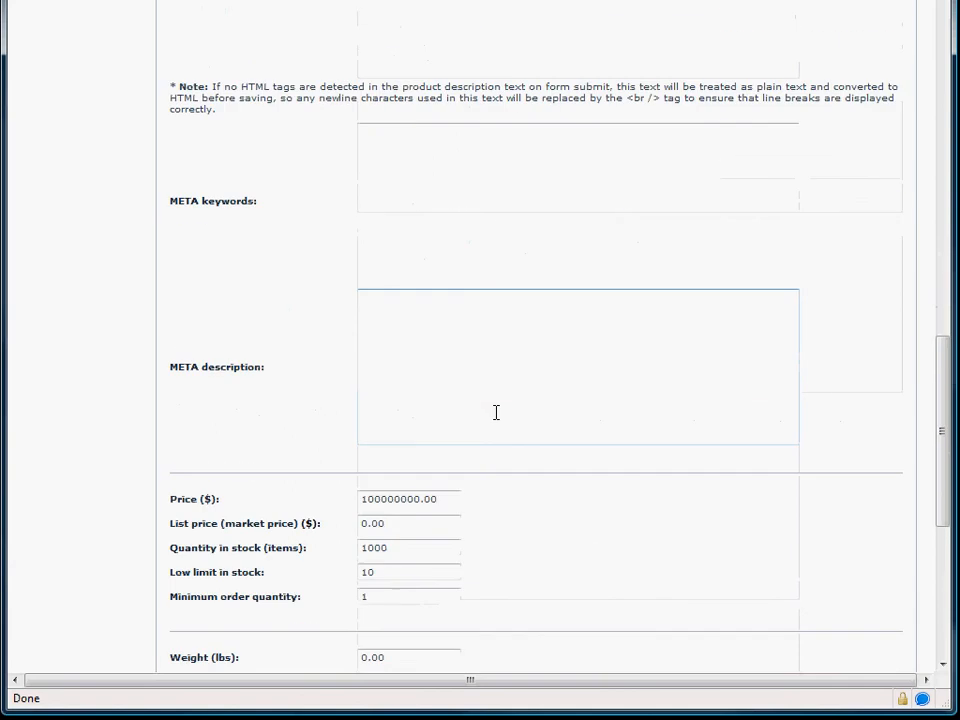
{"action": "scroll", "coordinate": [495, 407], "scroll_direction": "up", "scroll_amount": 3}
{"action": "scroll", "coordinate": [495, 407], "scroll_direction": "up", "scroll_amount": 6}
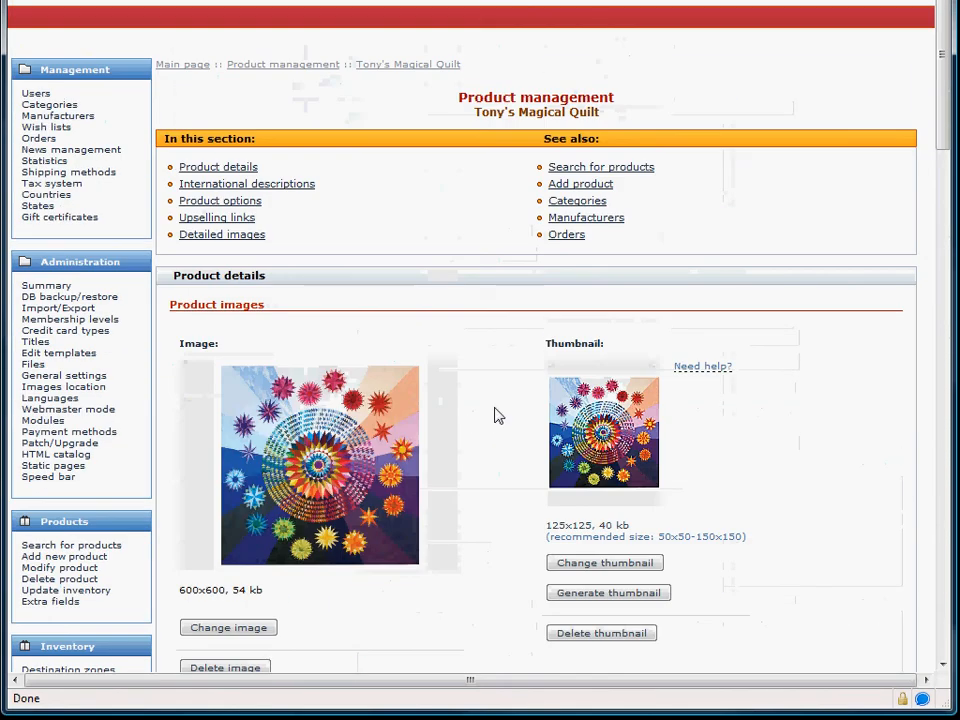
Step: Open the Country Threads online shop's home page in a new browser tab
{"action": "key", "text": "alt+f"}
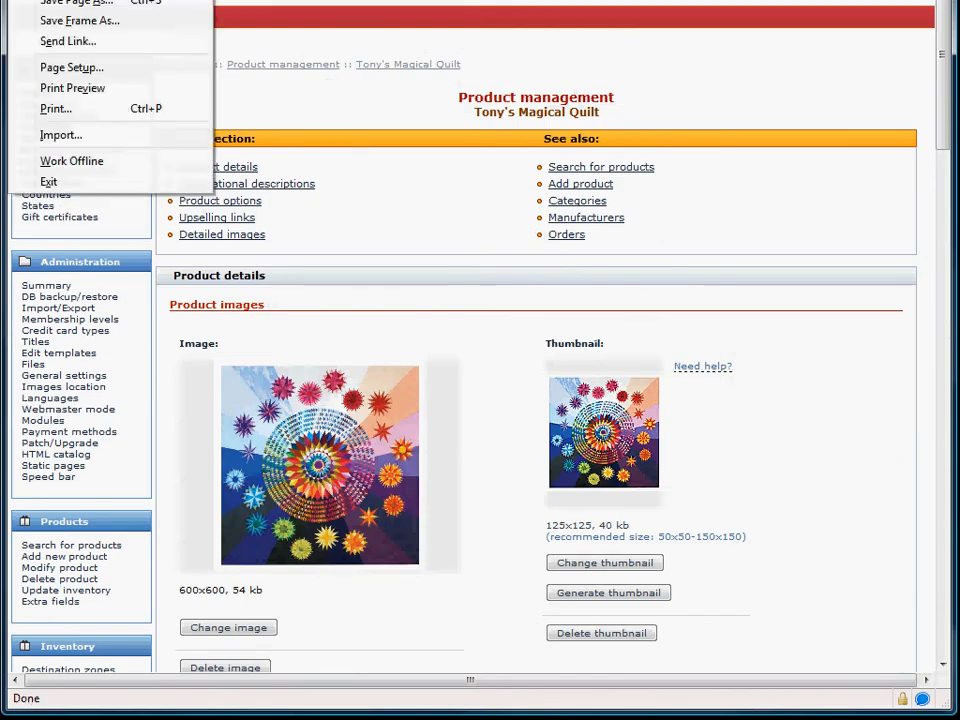
{"action": "type", "text": "tshop"}
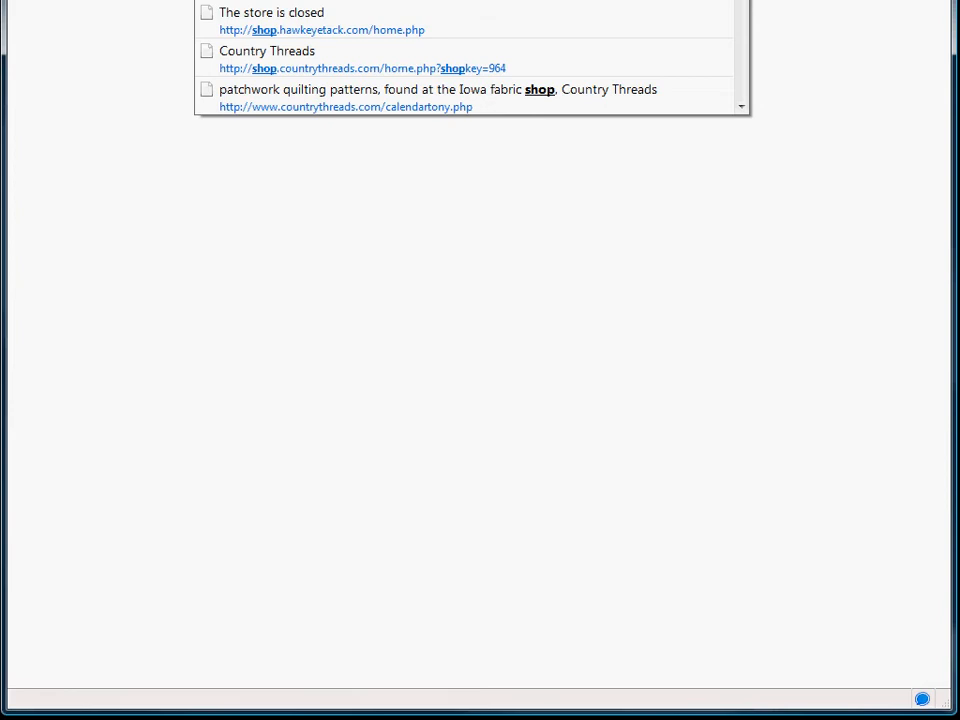
{"action": "left_click", "coordinate": [368, 62]}
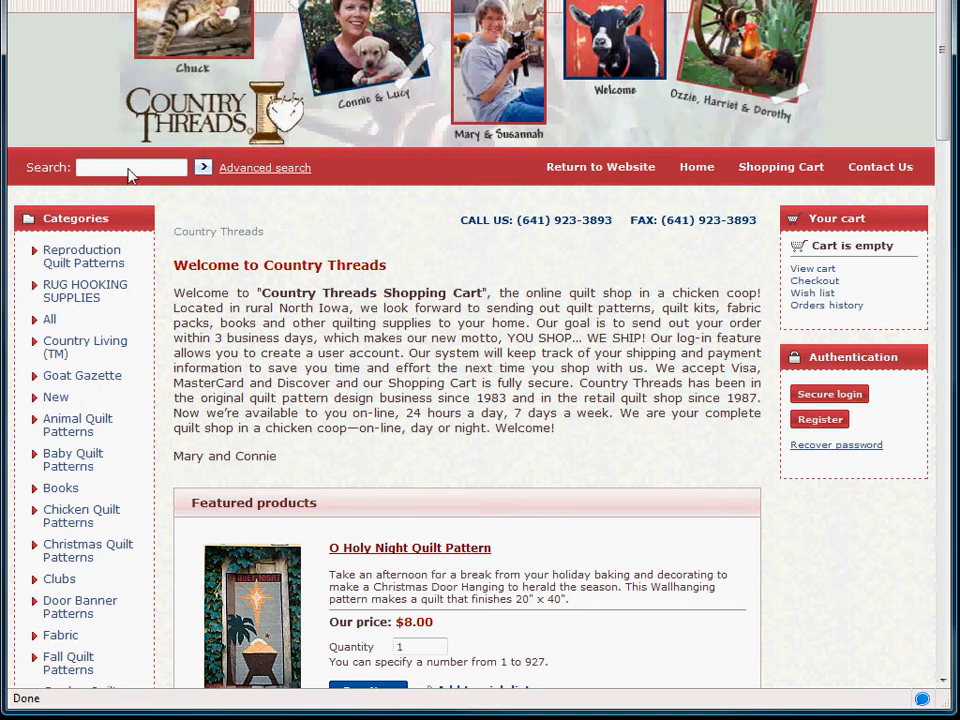
{"action": "left_click", "coordinate": [700, 172]}
Step: Browse the storefront's Christmas Quilt Patterns category to find the new quilt's listing
{"action": "scroll", "coordinate": [240, 195], "scroll_direction": "down", "scroll_amount": 3}
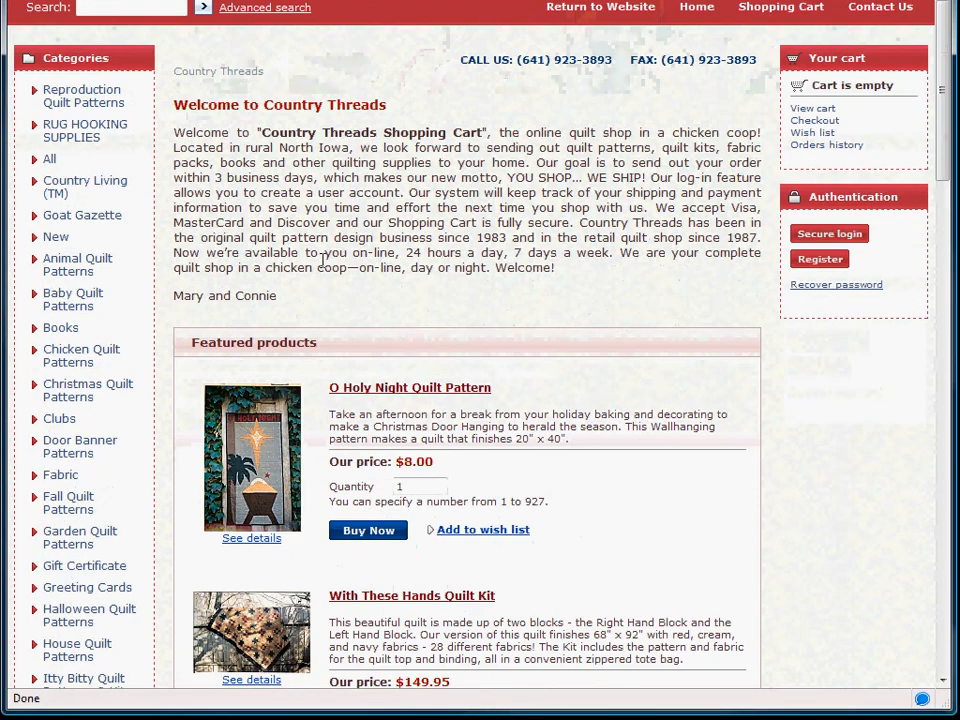
{"action": "scroll", "coordinate": [322, 260], "scroll_direction": "up", "scroll_amount": 2}
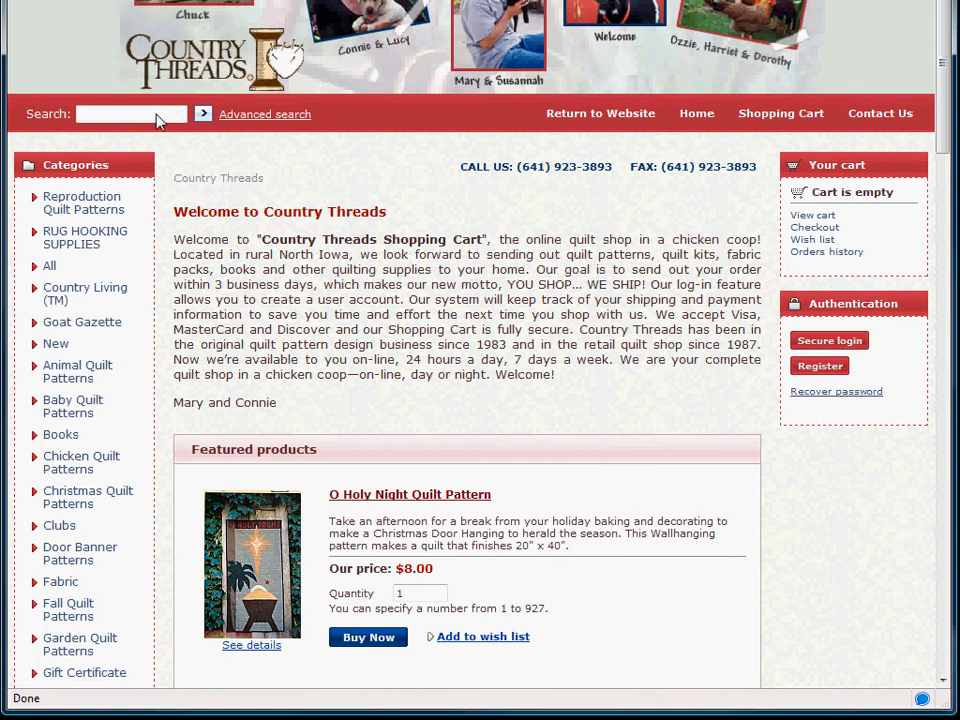
{"action": "scroll", "coordinate": [384, 247], "scroll_direction": "down", "scroll_amount": 4}
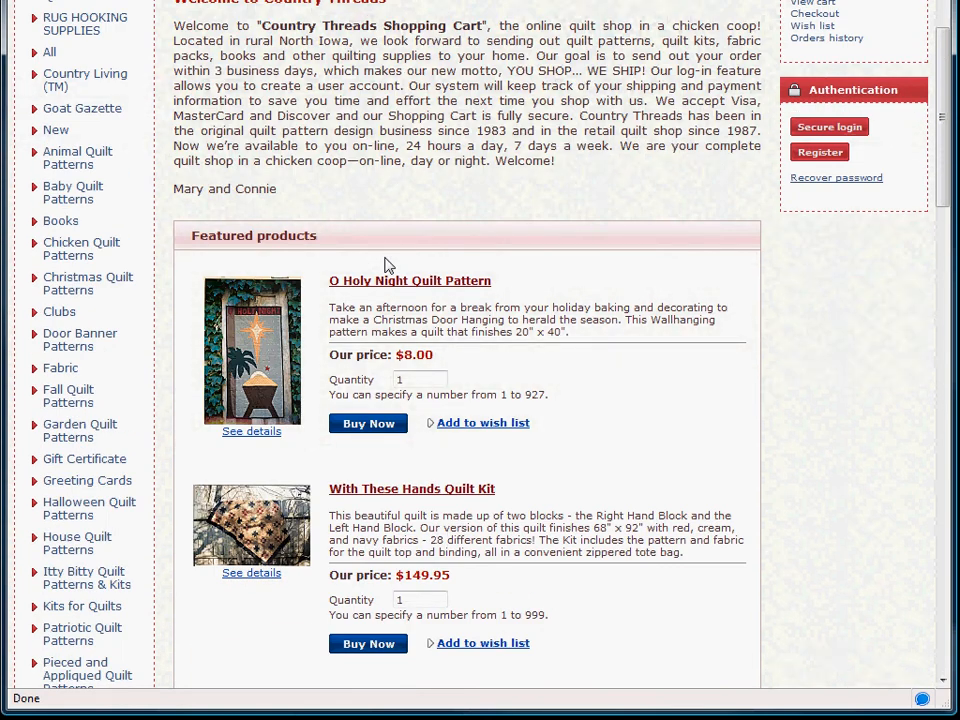
{"action": "left_click", "coordinate": [89, 282]}
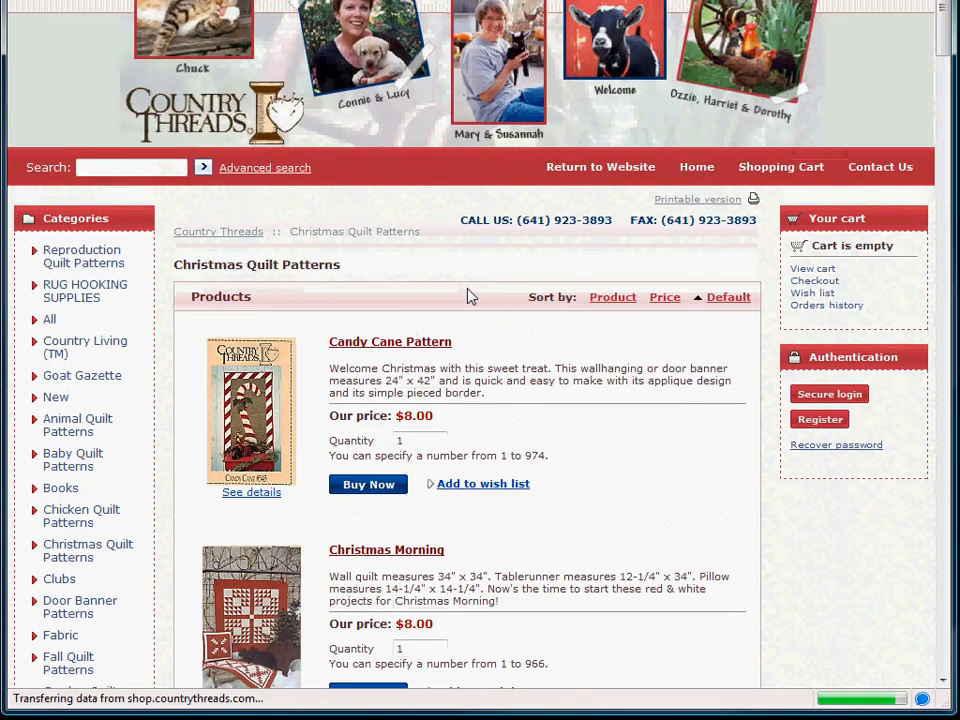
{"action": "scroll", "coordinate": [606, 379], "scroll_direction": "down", "scroll_amount": 7}
{"action": "scroll", "coordinate": [600, 377], "scroll_direction": "down", "scroll_amount": 20}
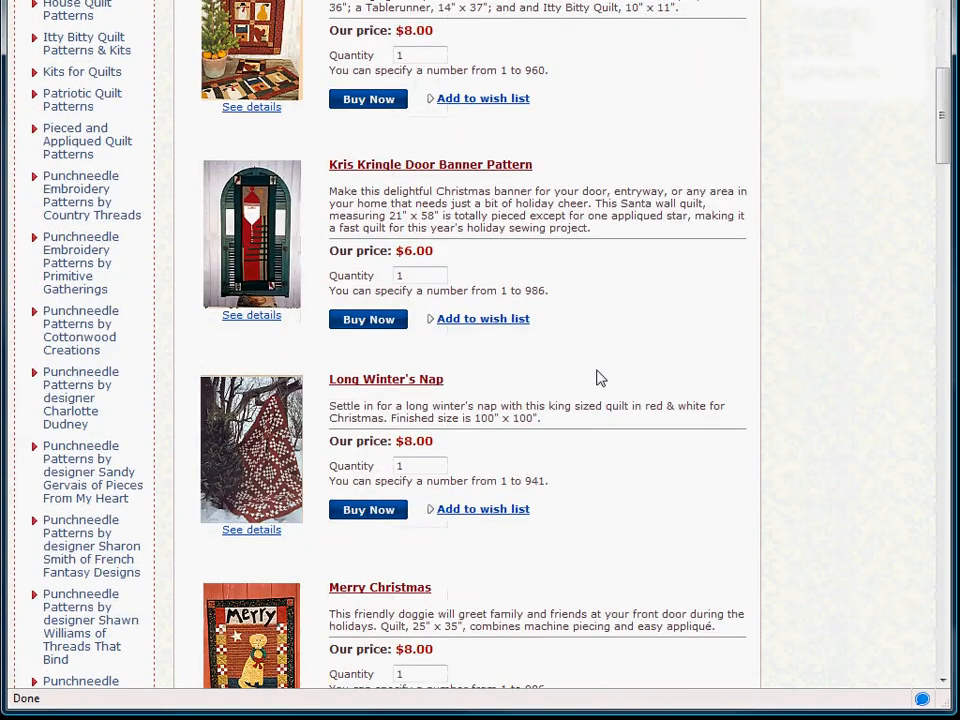
{"action": "scroll", "coordinate": [595, 373], "scroll_direction": "down", "scroll_amount": 20}
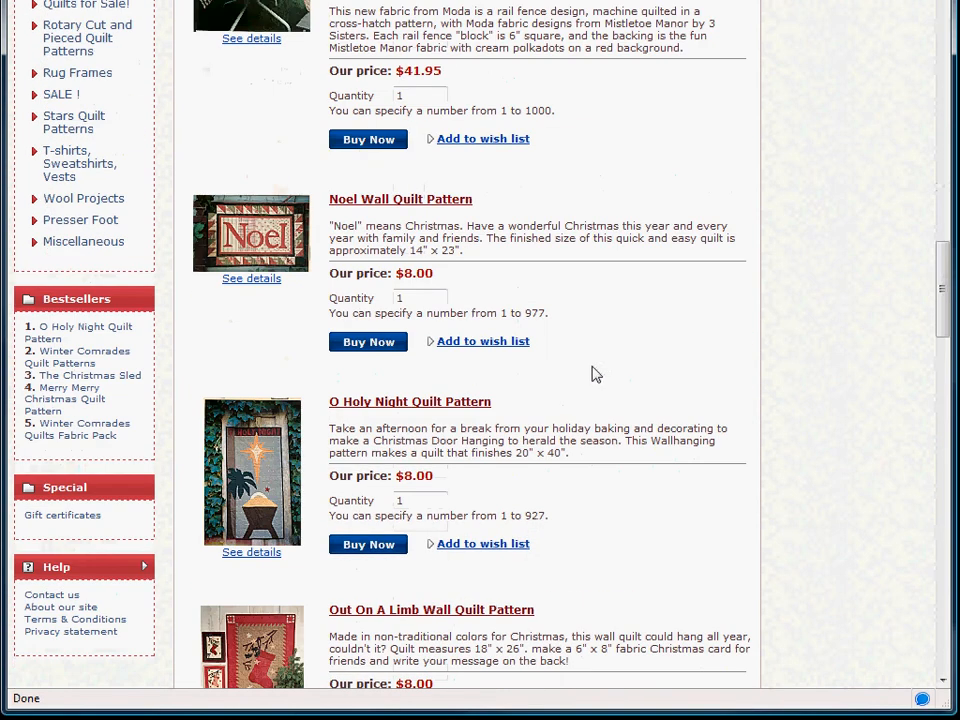
{"action": "scroll", "coordinate": [588, 372], "scroll_direction": "down", "scroll_amount": 7}
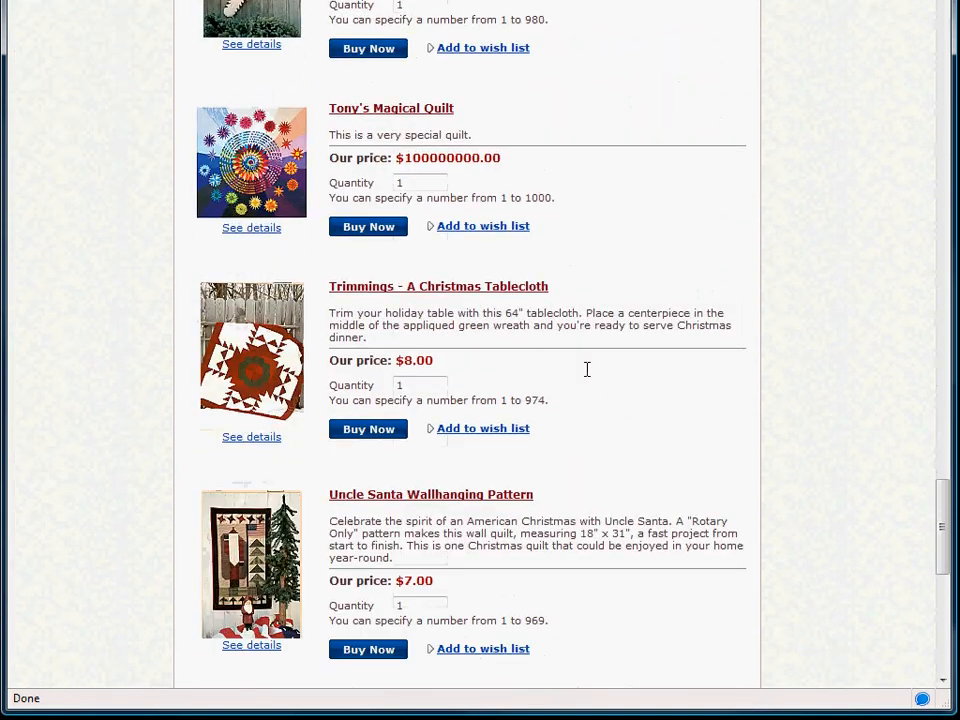
{"action": "scroll", "coordinate": [535, 355], "scroll_direction": "up", "scroll_amount": 3}
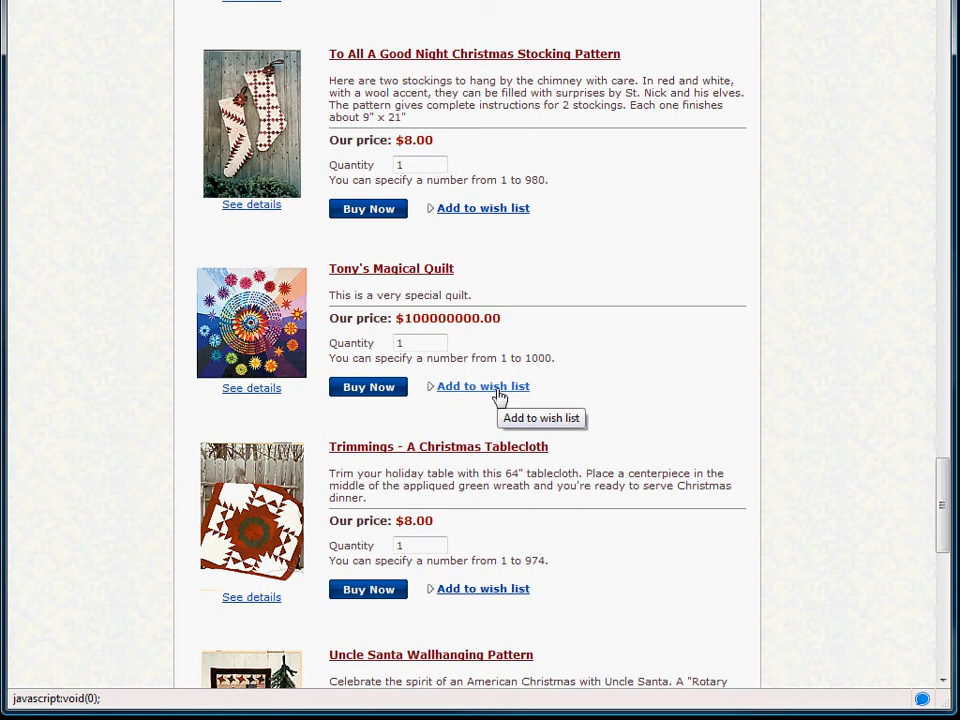
Step: Open the new quilt's storefront details page and examine its description, price, purchase options and detailed image
{"action": "left_click", "coordinate": [259, 390]}
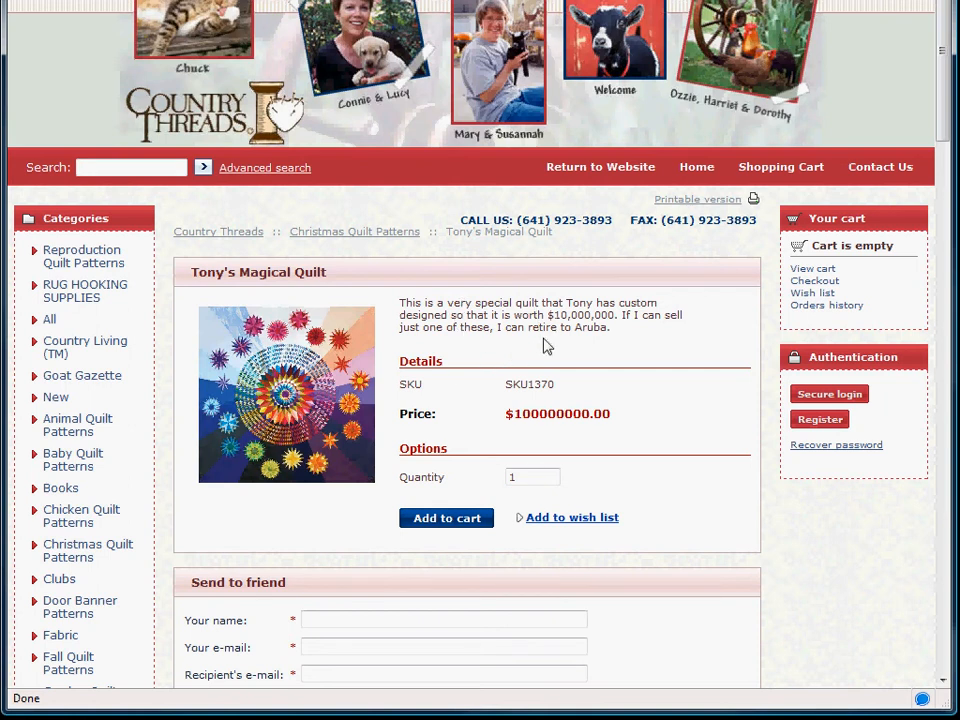
{"action": "scroll", "coordinate": [488, 342], "scroll_direction": "down", "scroll_amount": 4}
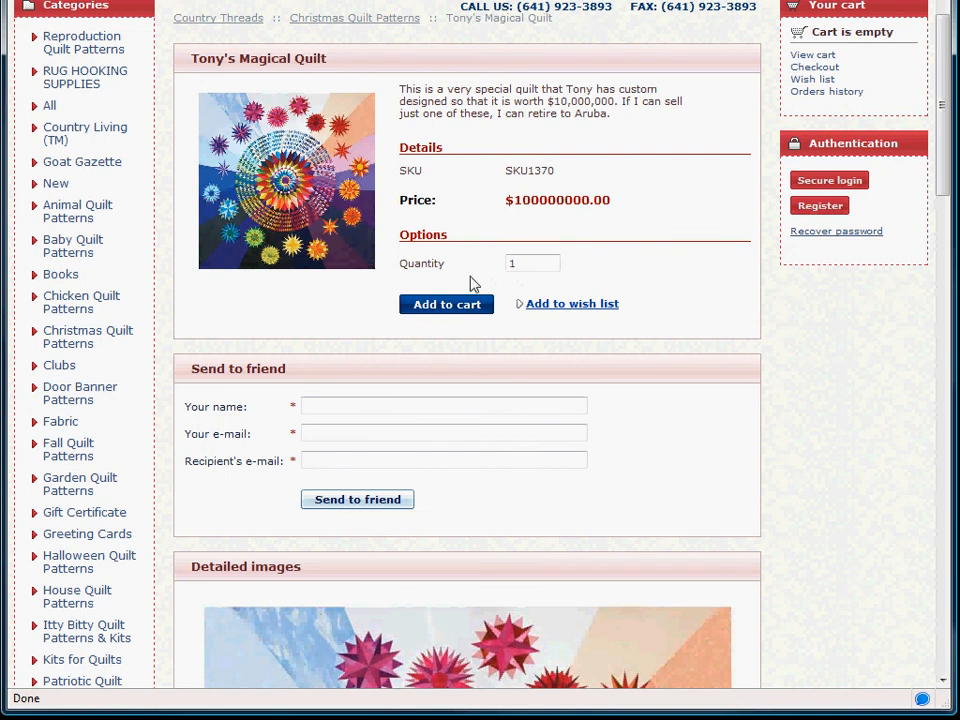
{"action": "scroll", "coordinate": [476, 283], "scroll_direction": "down", "scroll_amount": 4}
{"action": "scroll", "coordinate": [591, 392], "scroll_direction": "down", "scroll_amount": 6}
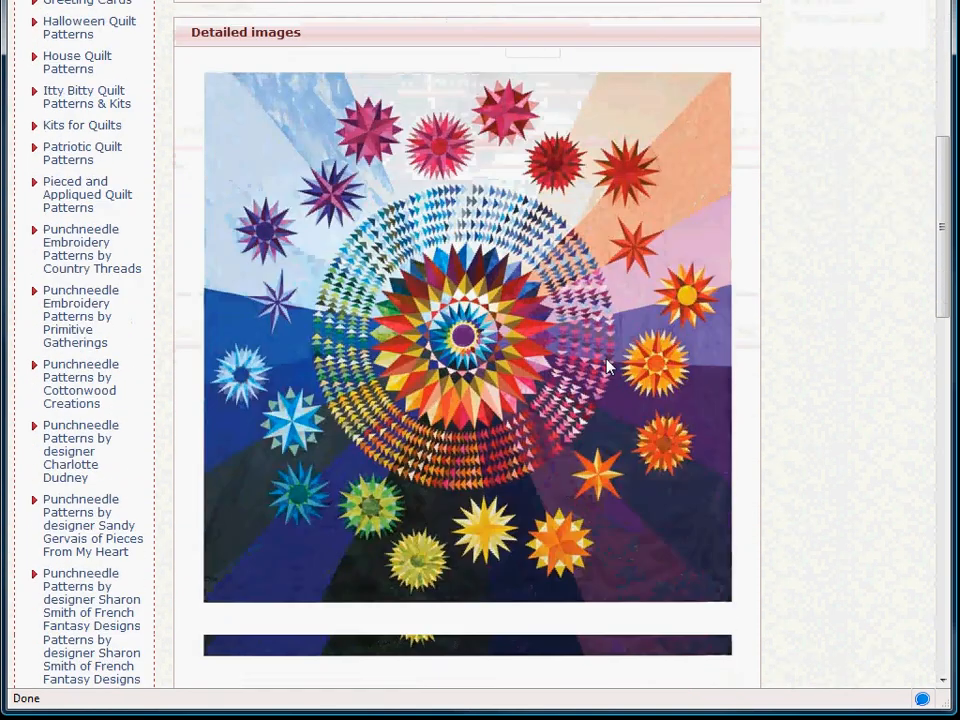
{"action": "scroll", "coordinate": [603, 366], "scroll_direction": "up", "scroll_amount": 1}
{"action": "scroll", "coordinate": [551, 377], "scroll_direction": "up", "scroll_amount": 3}
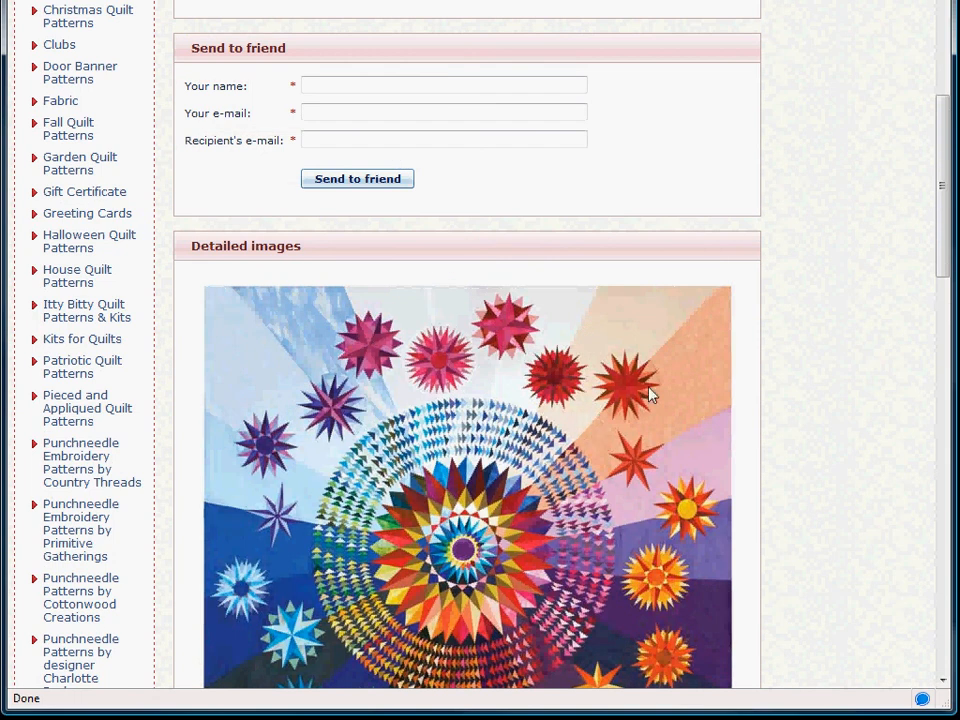
{"action": "scroll", "coordinate": [650, 400], "scroll_direction": "down", "scroll_amount": 5}
{"action": "scroll", "coordinate": [656, 420], "scroll_direction": "down", "scroll_amount": 4}
{"action": "scroll", "coordinate": [656, 420], "scroll_direction": "up", "scroll_amount": 4}
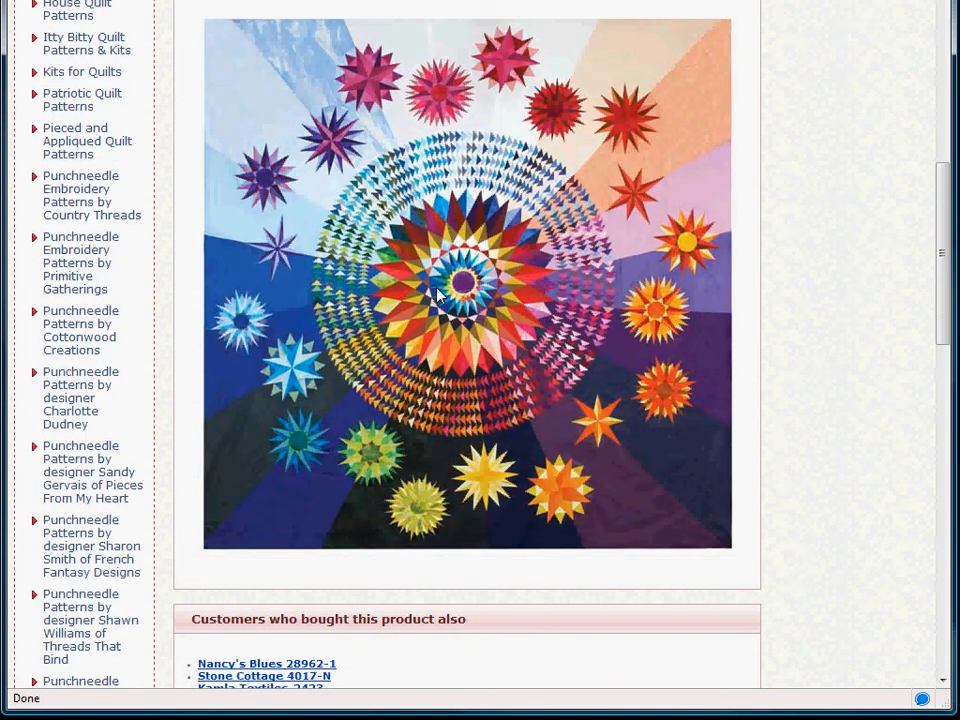
Step: Compare the quilt's storefront detailed image with its main image, price and purchase options
{"action": "scroll", "coordinate": [466, 274], "scroll_direction": "up", "scroll_amount": 1}
{"action": "scroll", "coordinate": [463, 276], "scroll_direction": "up", "scroll_amount": 3}
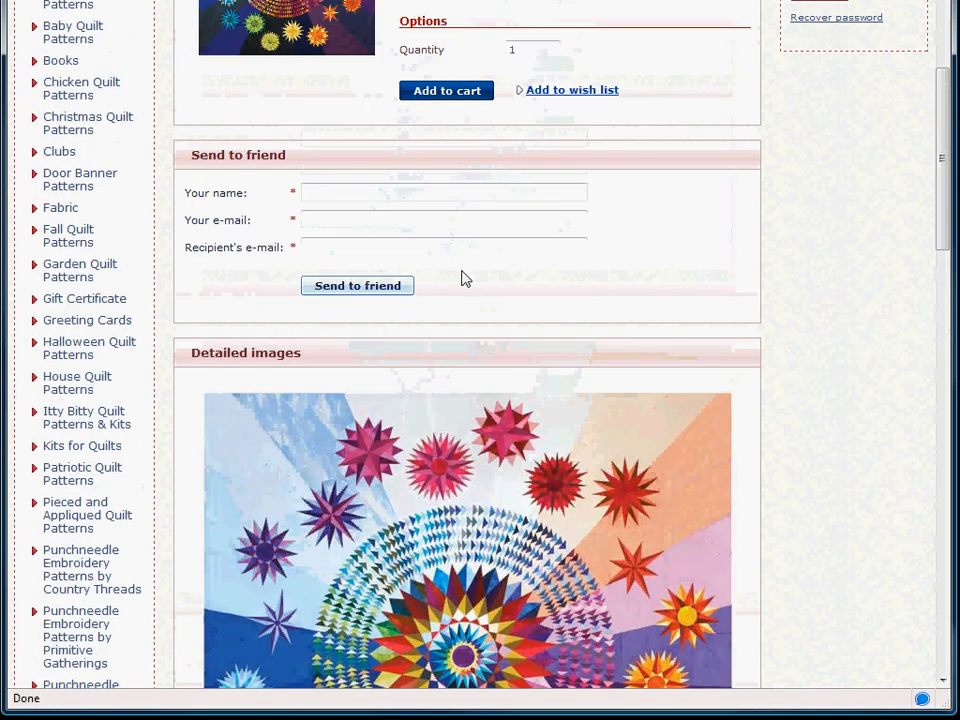
{"action": "scroll", "coordinate": [466, 280], "scroll_direction": "down", "scroll_amount": 4}
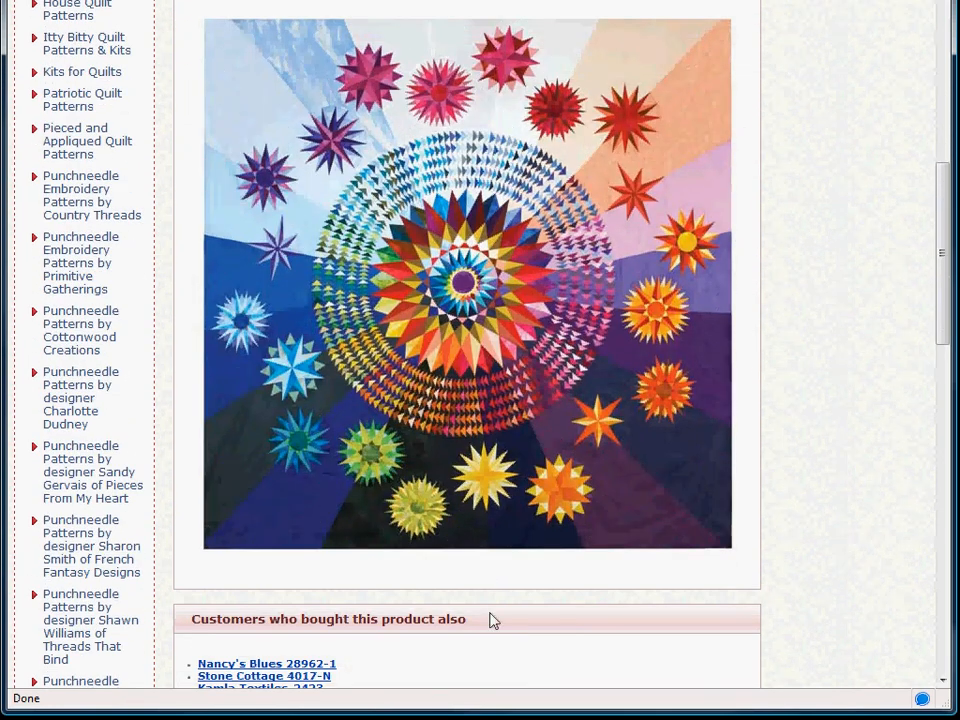
{"action": "scroll", "coordinate": [553, 431], "scroll_direction": "up", "scroll_amount": 6}
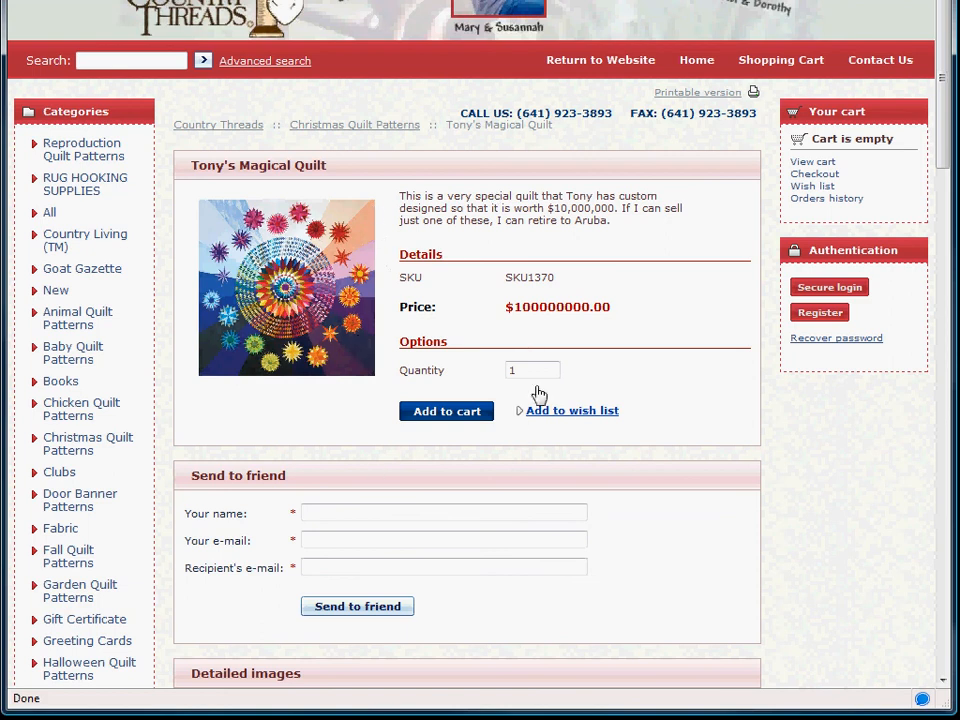
Step: Open the printable version of the quilt's storefront page and examine its description, price and detailed image
{"action": "left_click", "coordinate": [695, 93]}
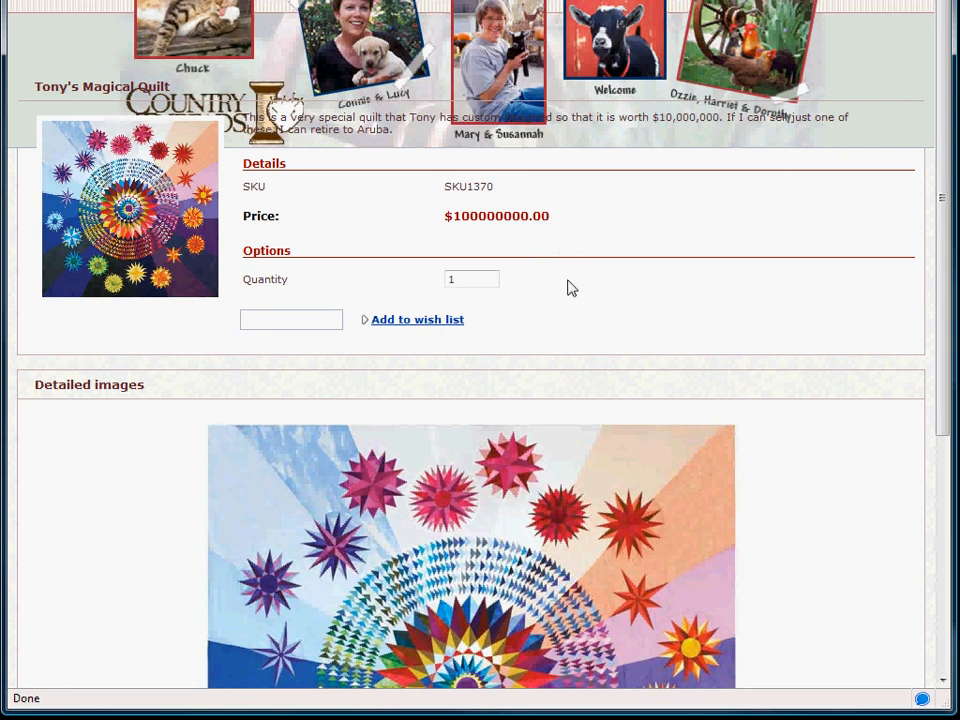
{"action": "scroll", "coordinate": [572, 285], "scroll_direction": "down", "scroll_amount": 3}
{"action": "scroll", "coordinate": [572, 283], "scroll_direction": "up", "scroll_amount": 3}
{"action": "scroll", "coordinate": [560, 190], "scroll_direction": "down", "scroll_amount": 4}
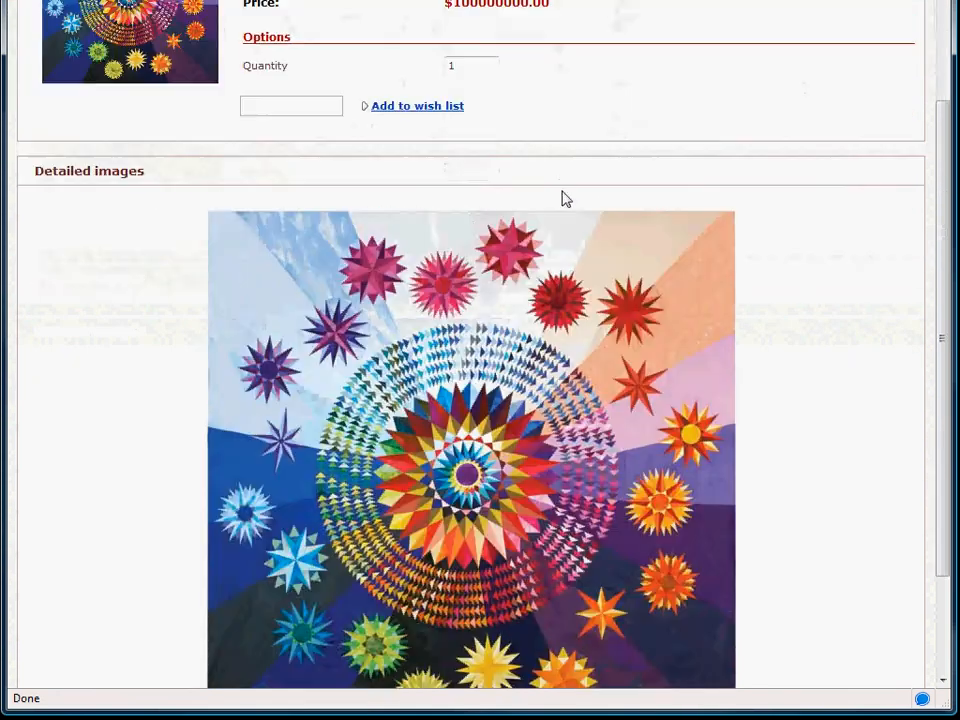
{"action": "scroll", "coordinate": [562, 199], "scroll_direction": "down", "scroll_amount": 3}
{"action": "scroll", "coordinate": [560, 199], "scroll_direction": "up", "scroll_amount": 7}
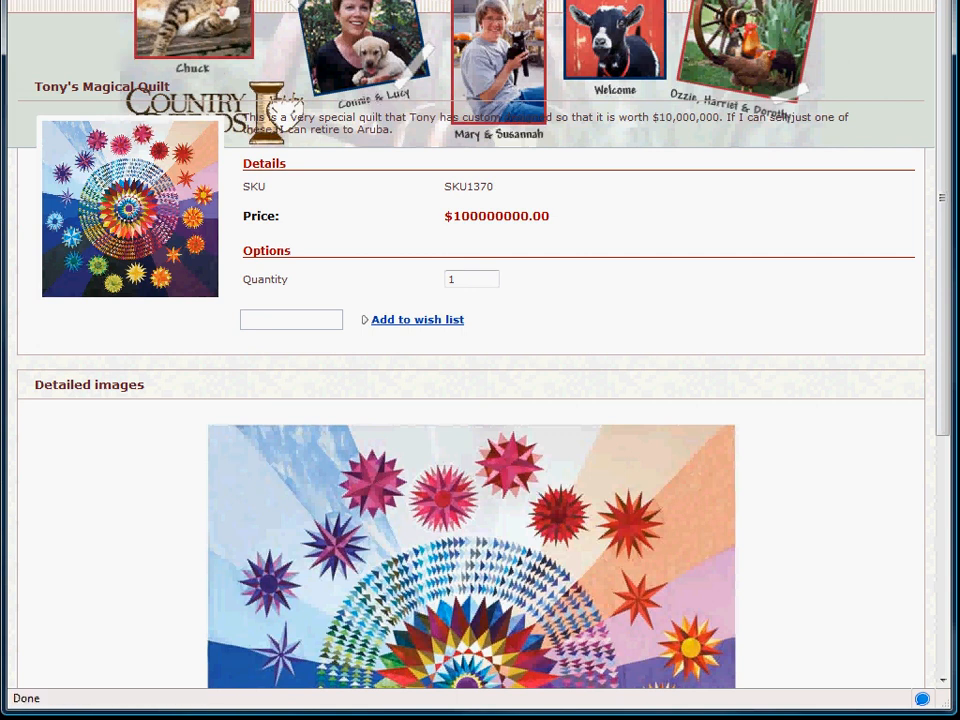
Step: Return to the quilt's product management page and view its image and thumbnail settings
{"action": "key", "text": "F5"}
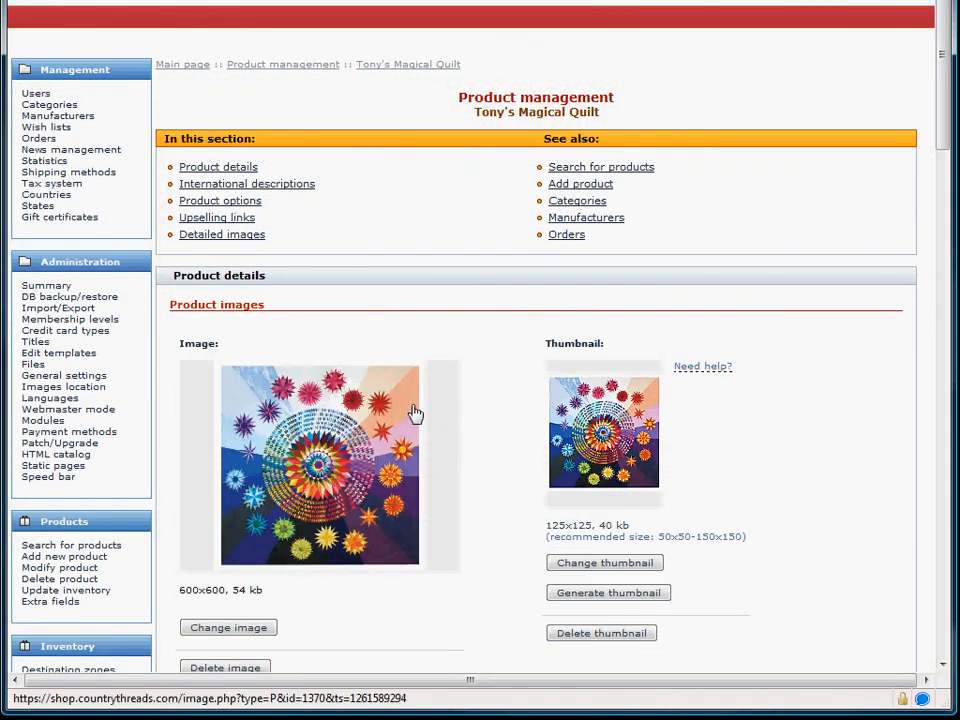
{"action": "scroll", "coordinate": [177, 430], "scroll_direction": "down", "scroll_amount": 3}
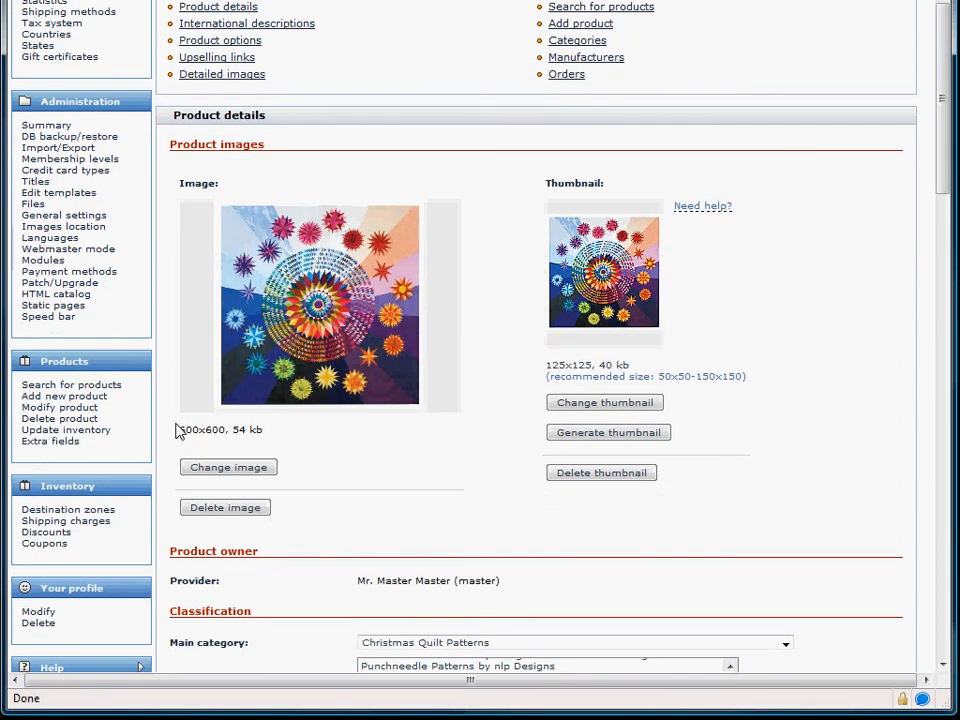